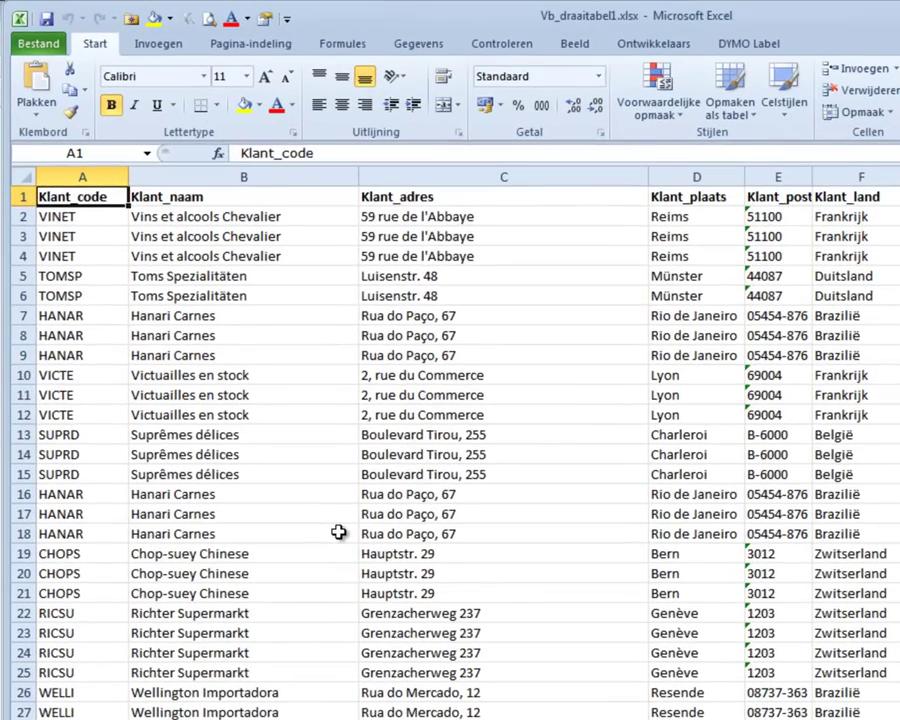
# Insert a pivot table from the Facturen data range A1:T2145 on a new sheet
pyautogui.click(339, 533)
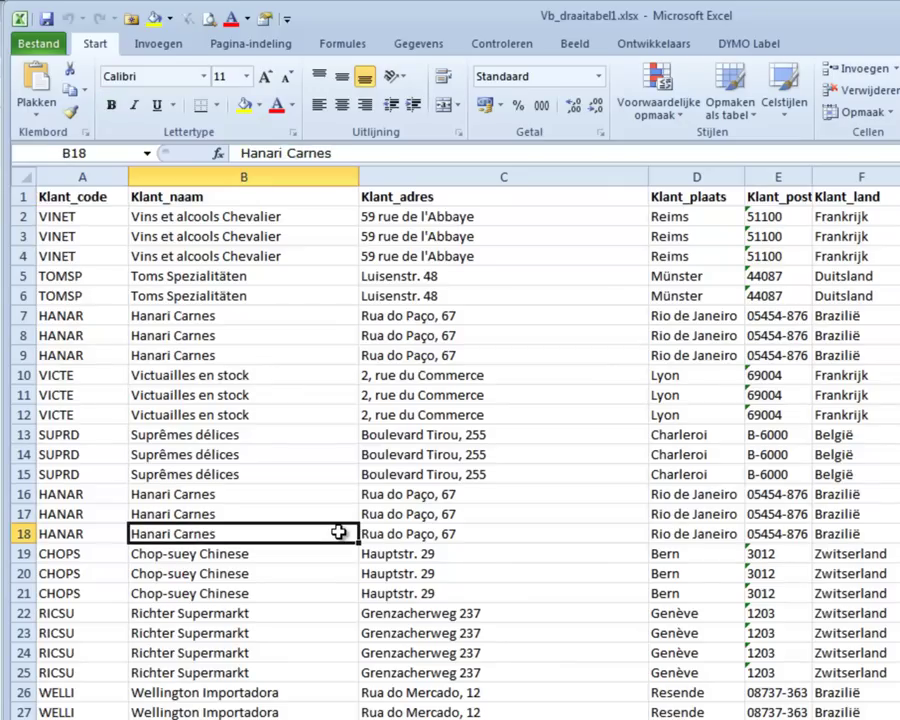
pyautogui.click(152, 46)
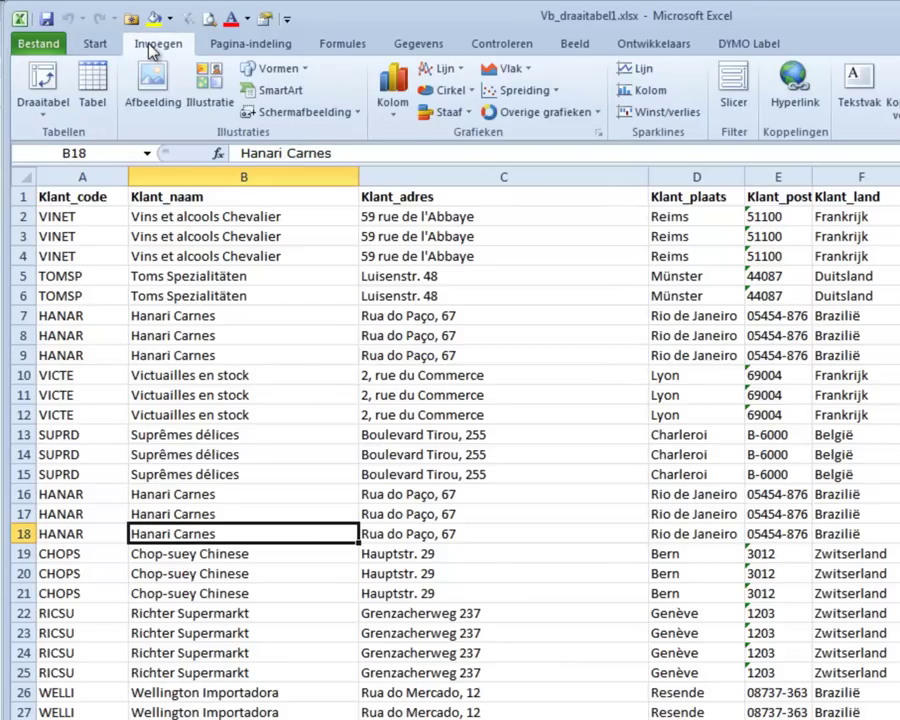
pyautogui.click(43, 84)
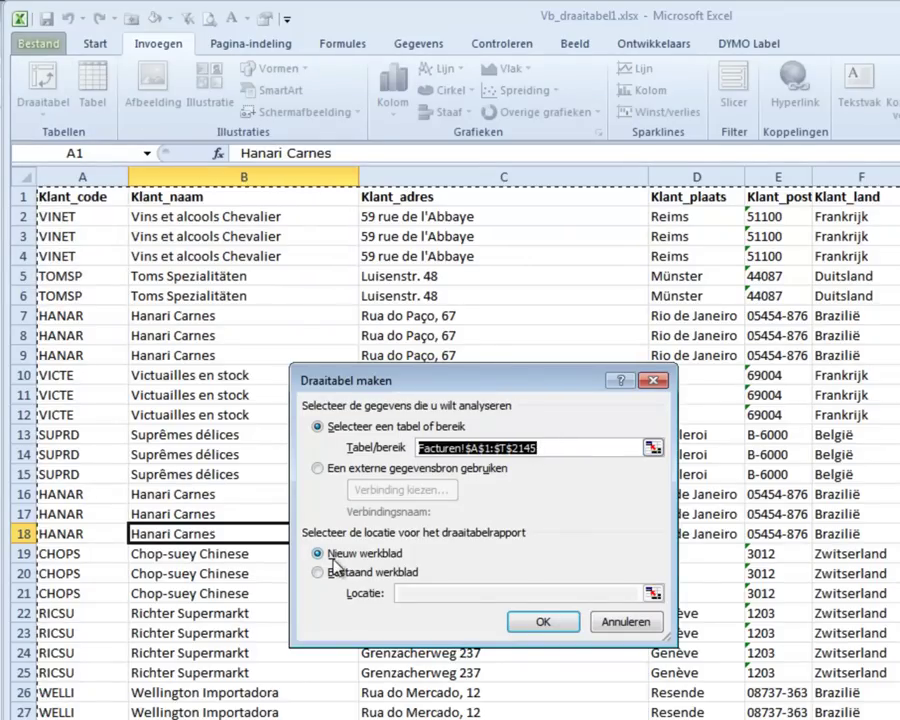
pyautogui.click(537, 623)
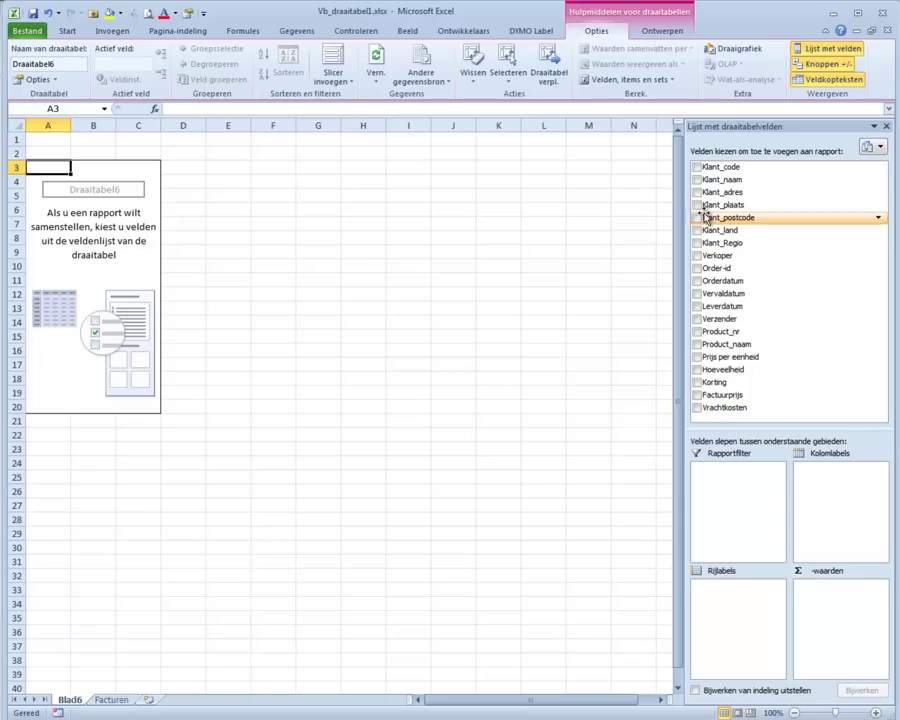
# Add Klant_code as row labels and summed Factuurprijs as values to the pivot table
pyautogui.click(697, 167)
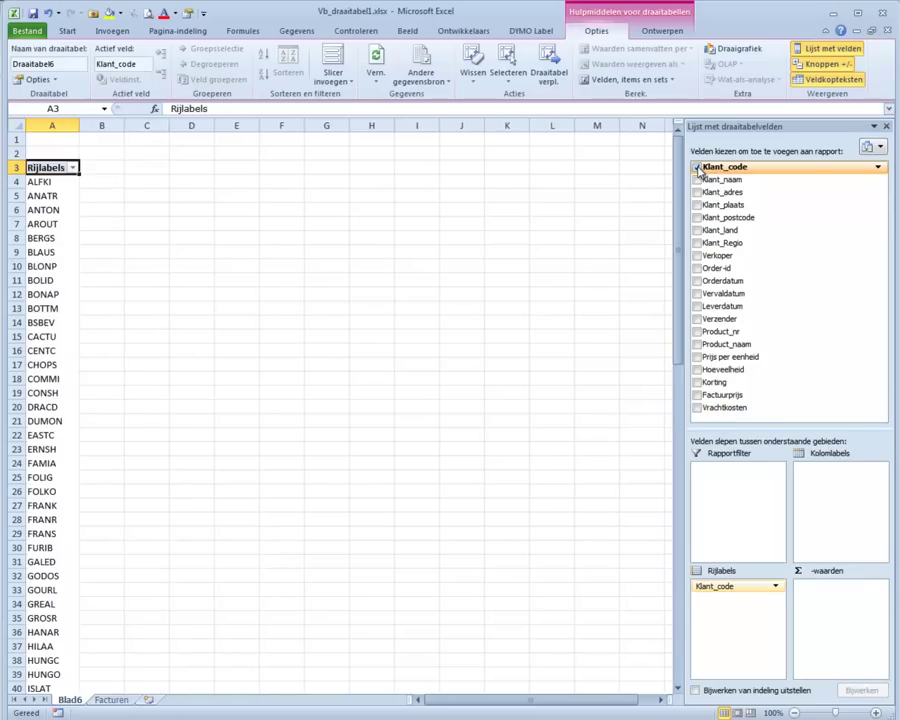
pyautogui.click(697, 396)
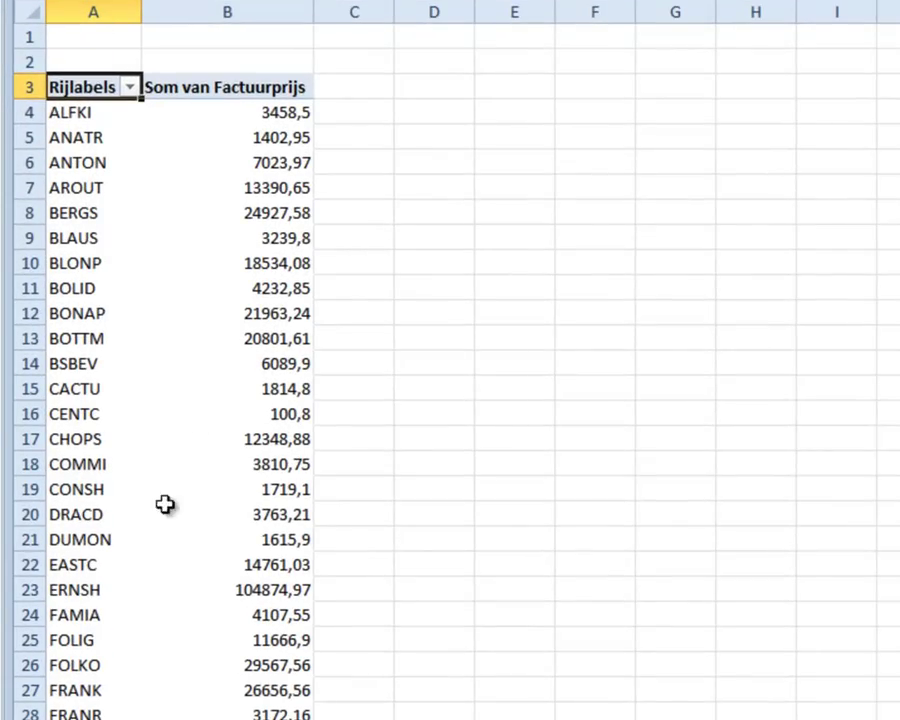
pyautogui.moveTo(249, 398)
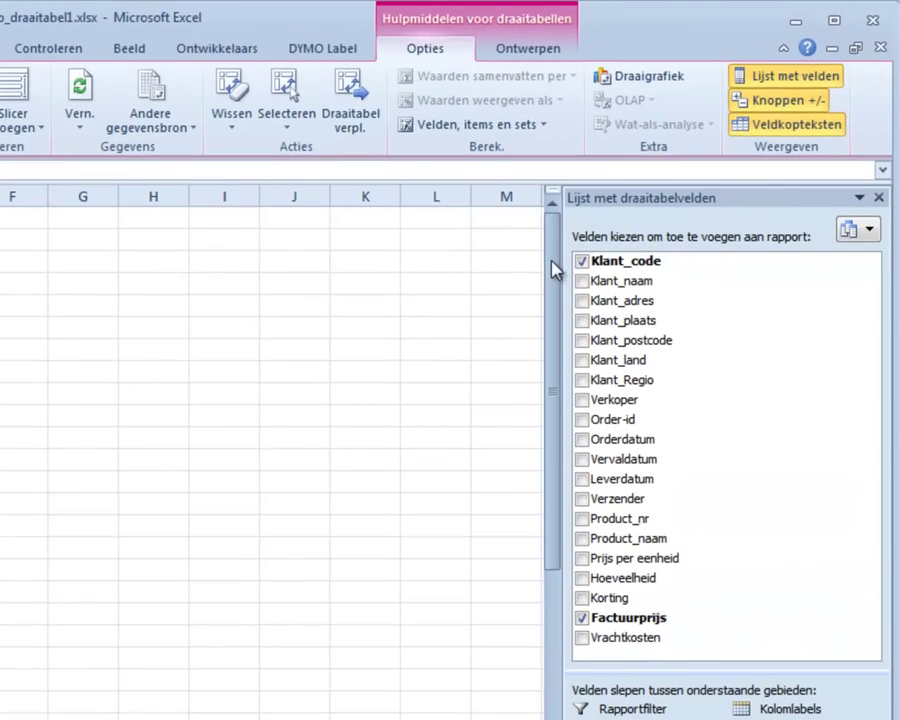
# Replace Klant_code with Klant_naam and Klant_land rows, placing Klant_land above Klant_naam
pyautogui.click(580, 263)
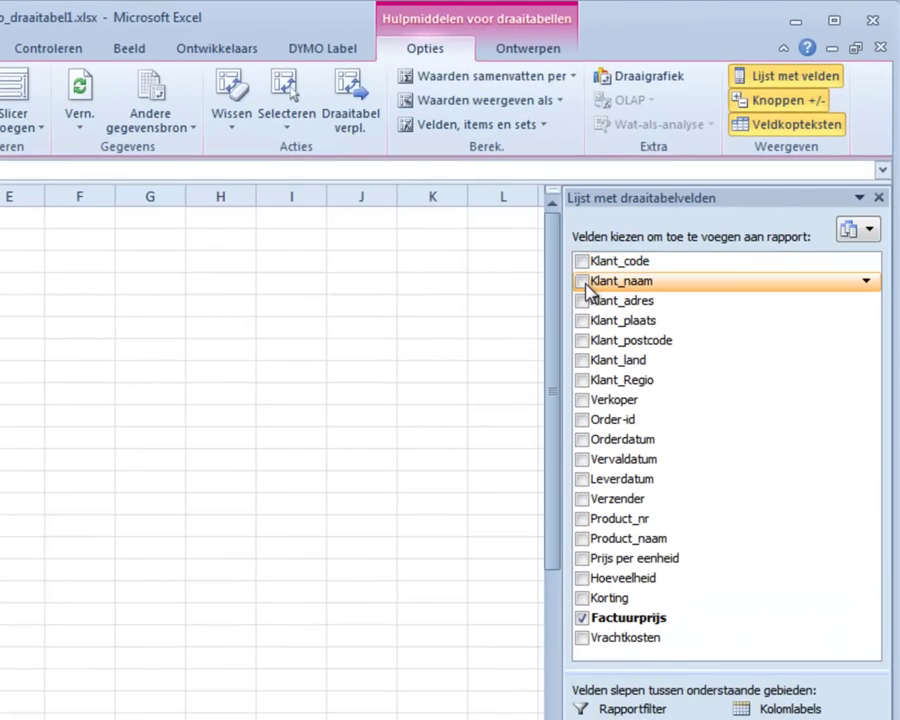
pyautogui.click(674, 250)
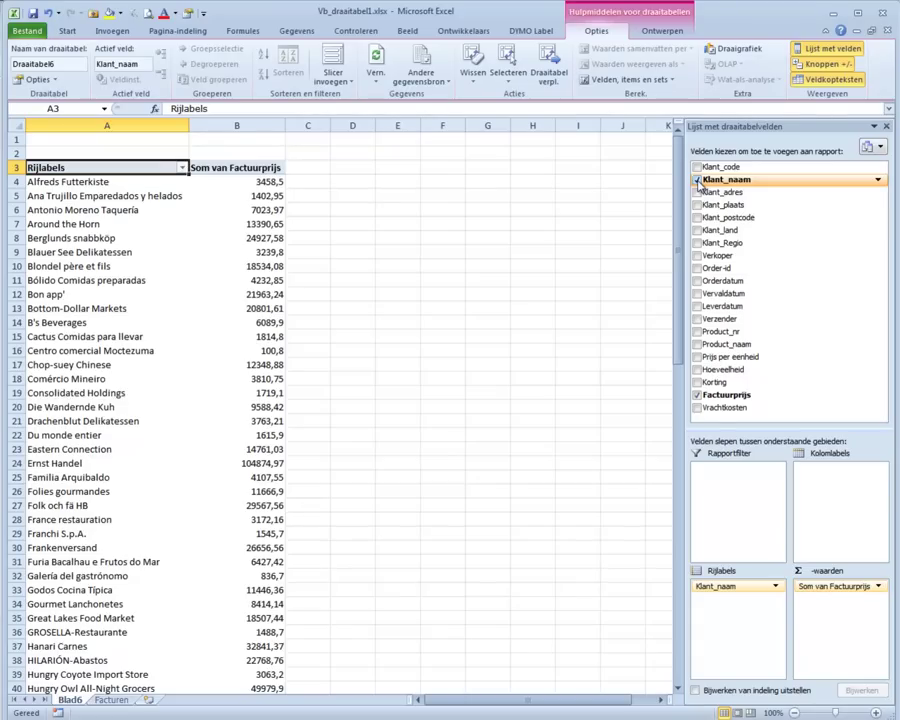
pyautogui.click(697, 231)
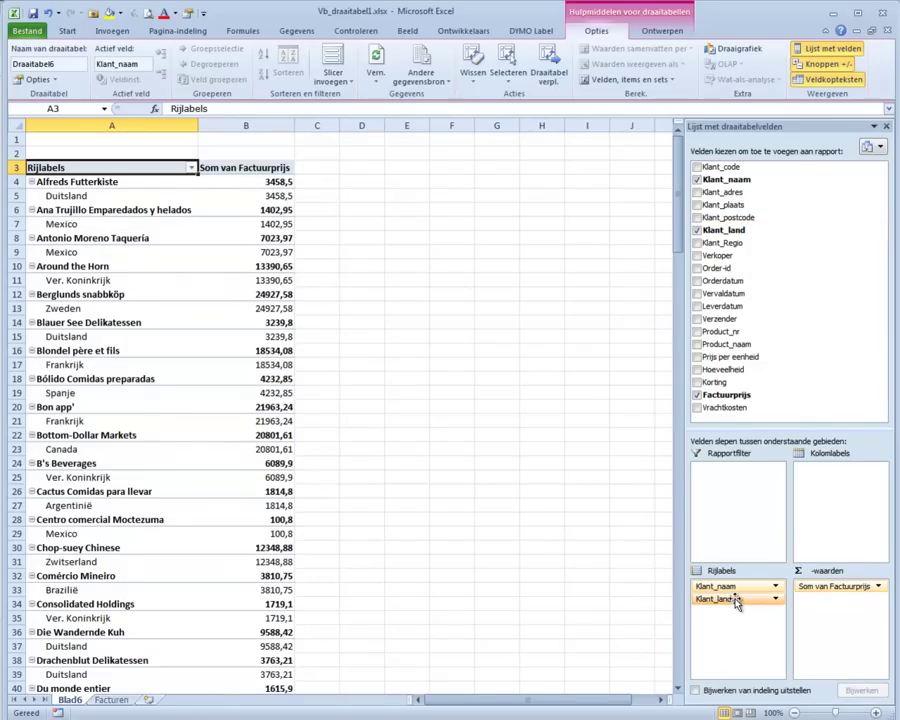
pyautogui.moveTo(736, 600); pyautogui.dragTo(730, 583)
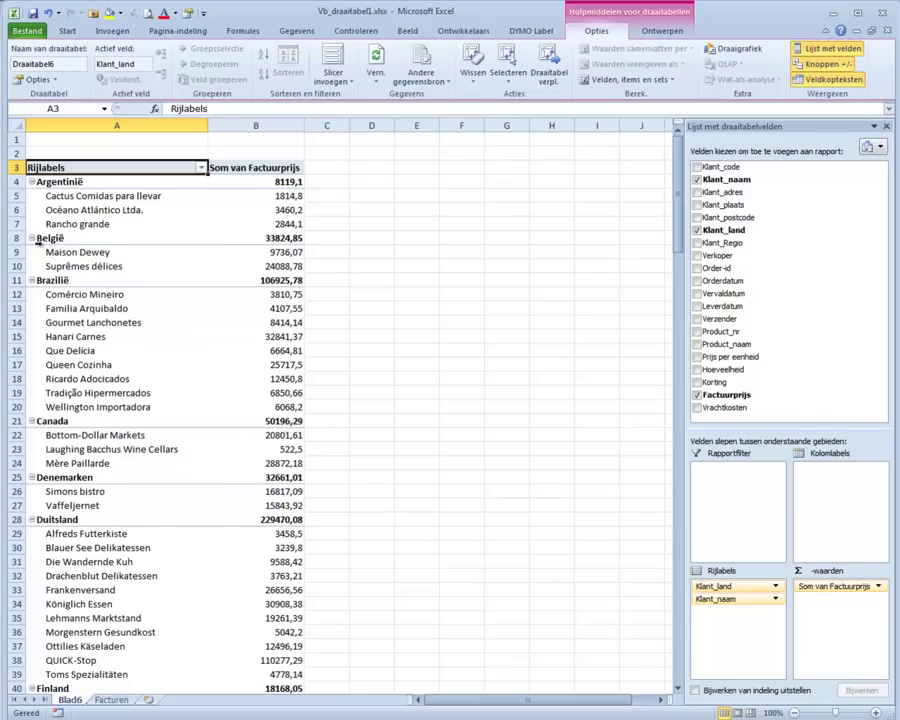
pyautogui.moveTo(740, 601); pyautogui.dragTo(745, 585)
pyautogui.rightClick(241, 196)
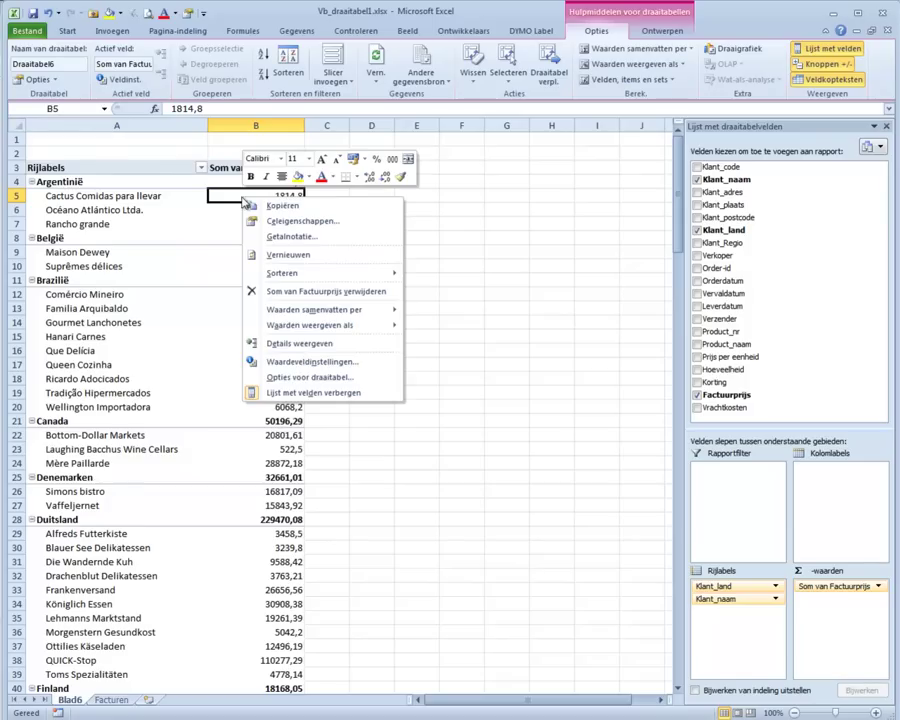
pyautogui.moveTo(276, 316)
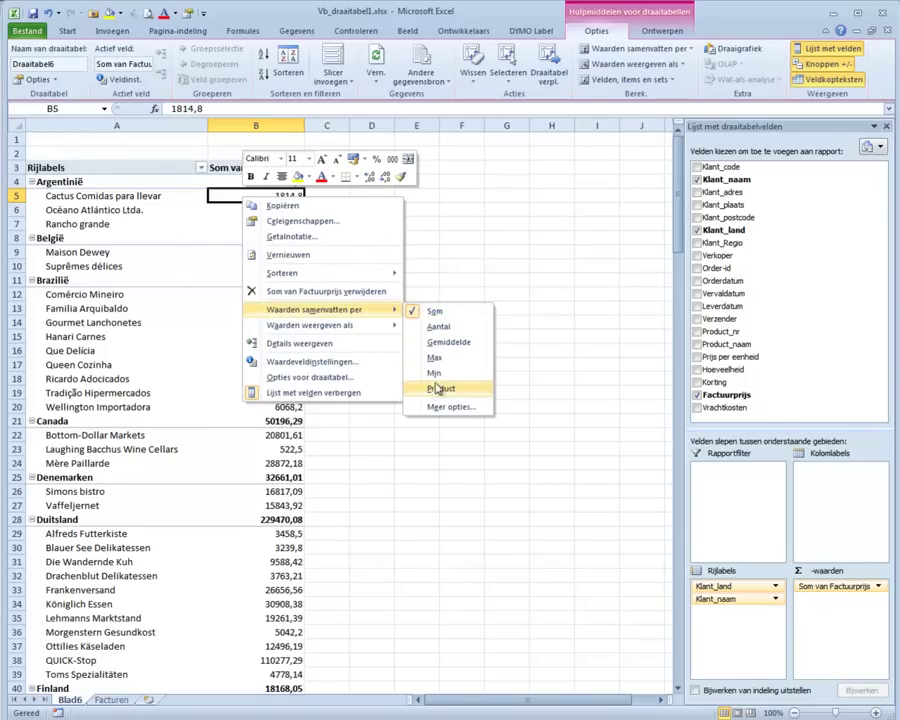
pyautogui.click(442, 342)
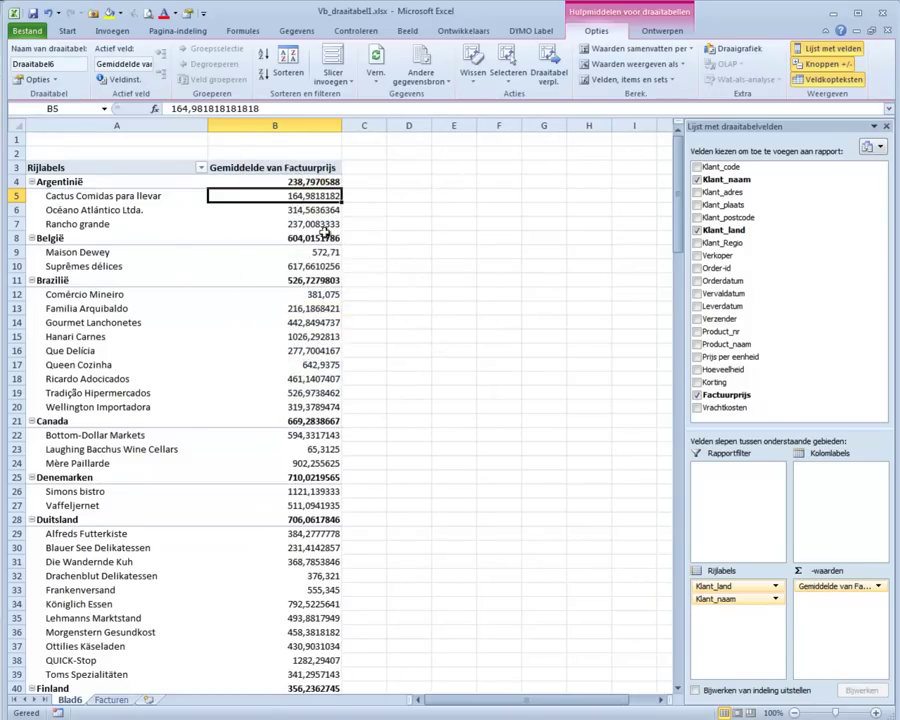
pyautogui.rightClick(296, 195)
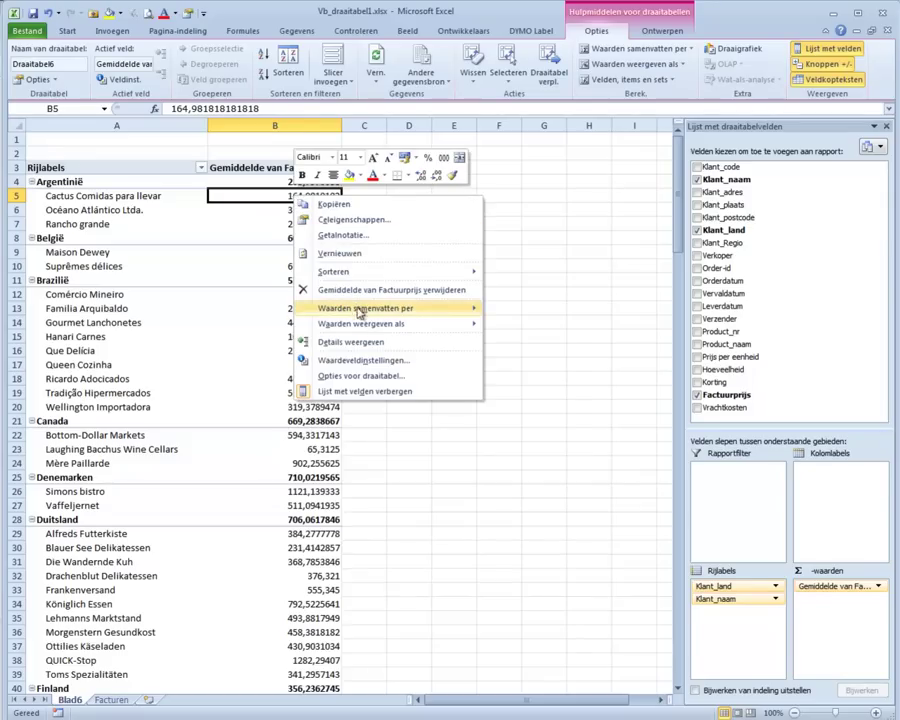
pyautogui.moveTo(362, 311)
pyautogui.click(518, 309)
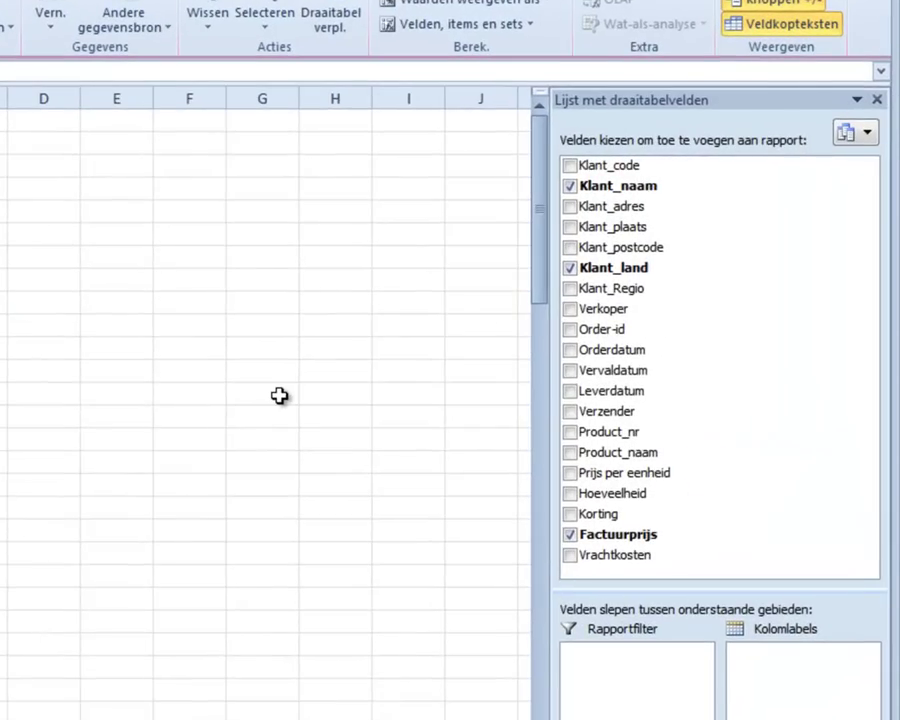
# Swap the Klant_naam and Klant_land row fields for Orderdatum
pyautogui.click(571, 188)
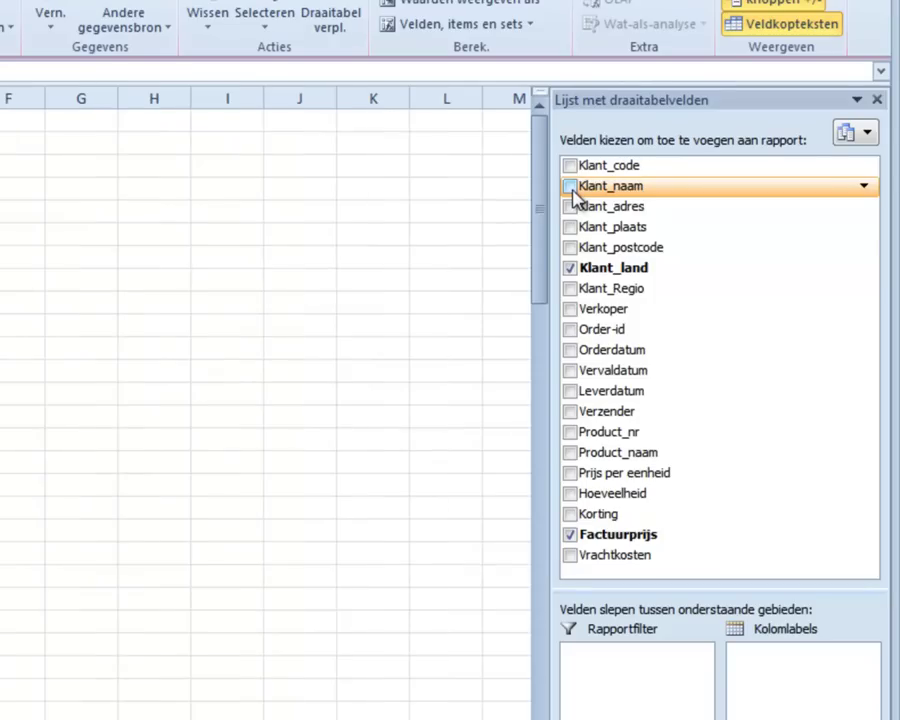
pyautogui.click(571, 269)
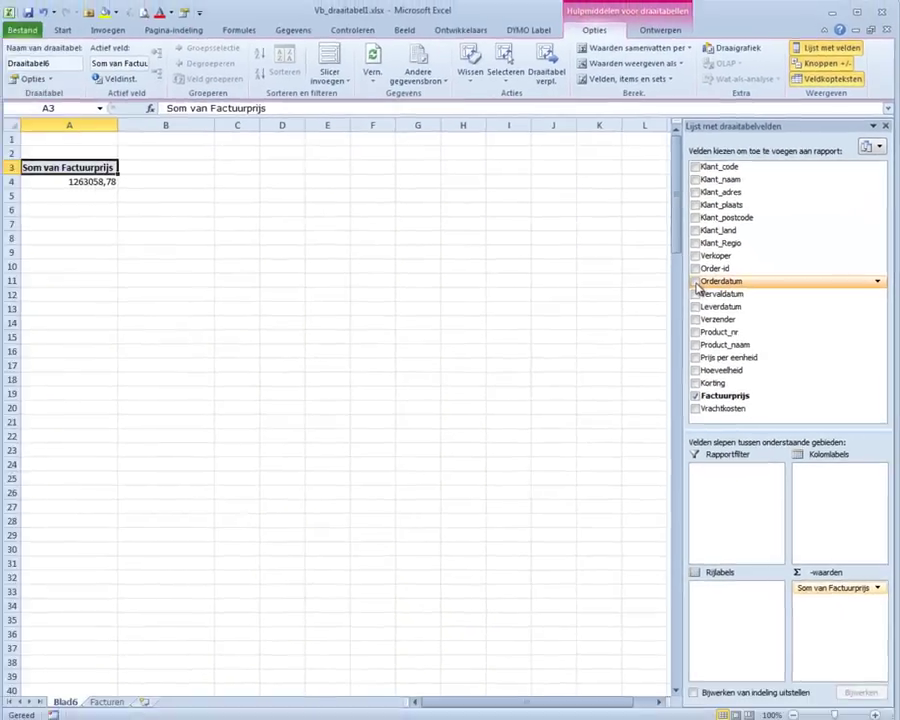
pyautogui.click(697, 282)
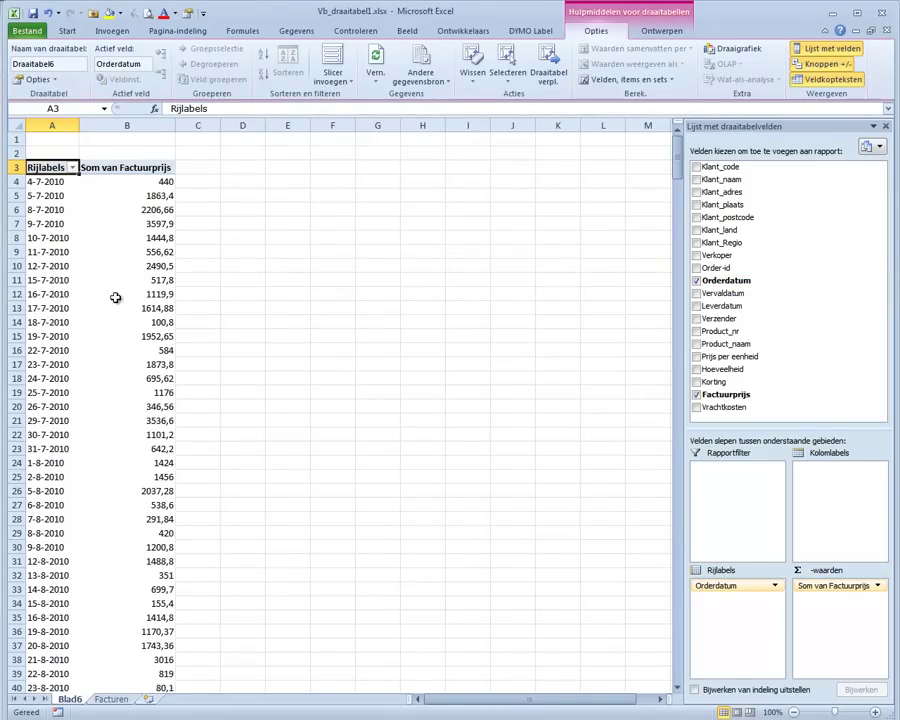
pyautogui.moveTo(163, 301)
pyautogui.moveTo(62, 297)
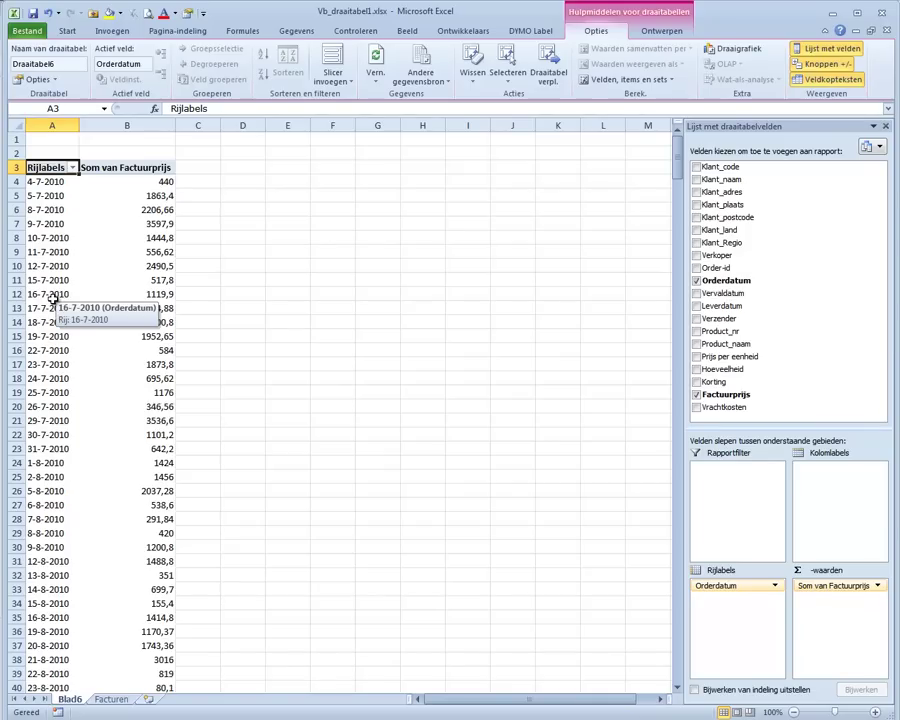
# Group the Orderdatum dates by years instead of months
pyautogui.click(54, 296)
pyautogui.click(207, 50)
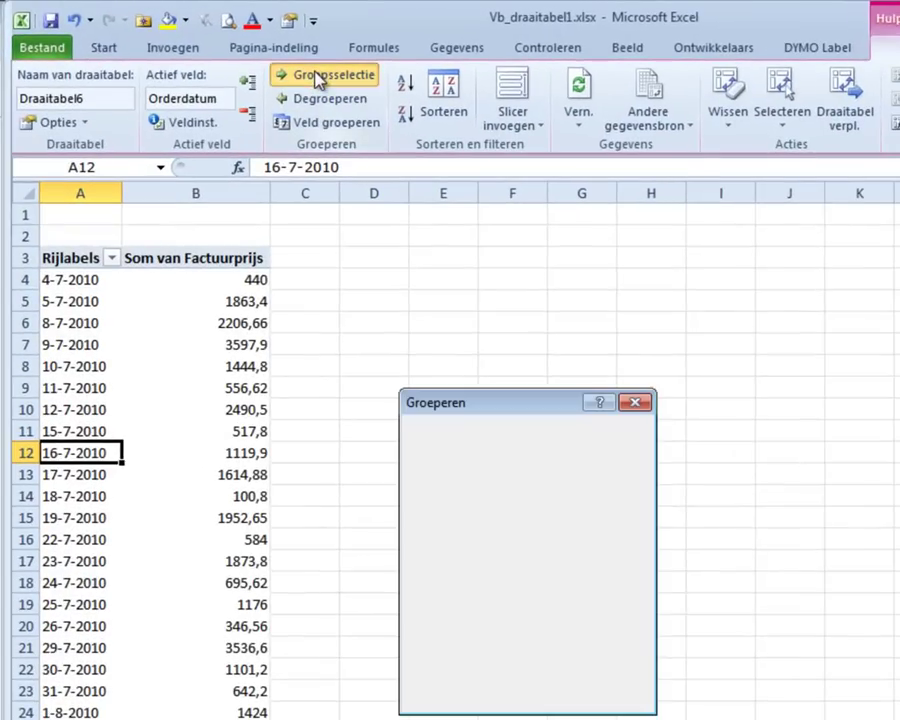
pyautogui.click(430, 590)
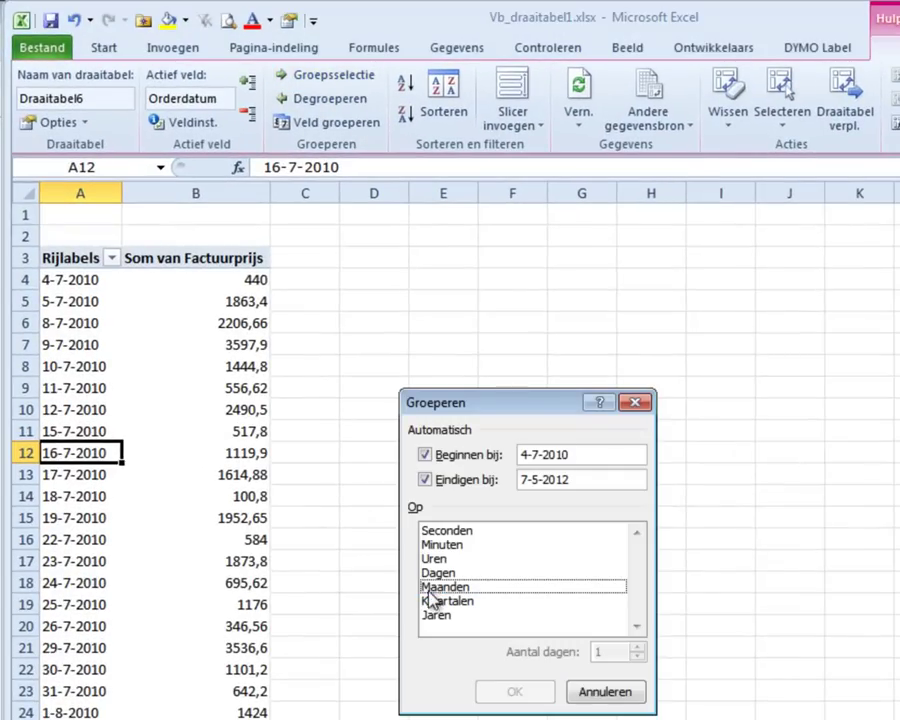
pyautogui.click(428, 616)
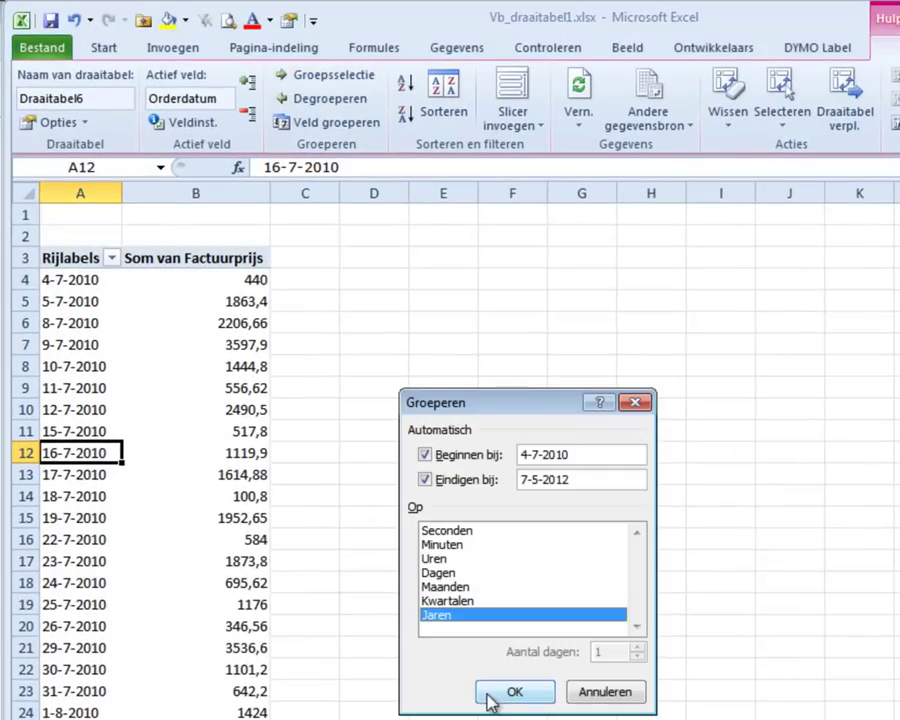
pyautogui.click(512, 693)
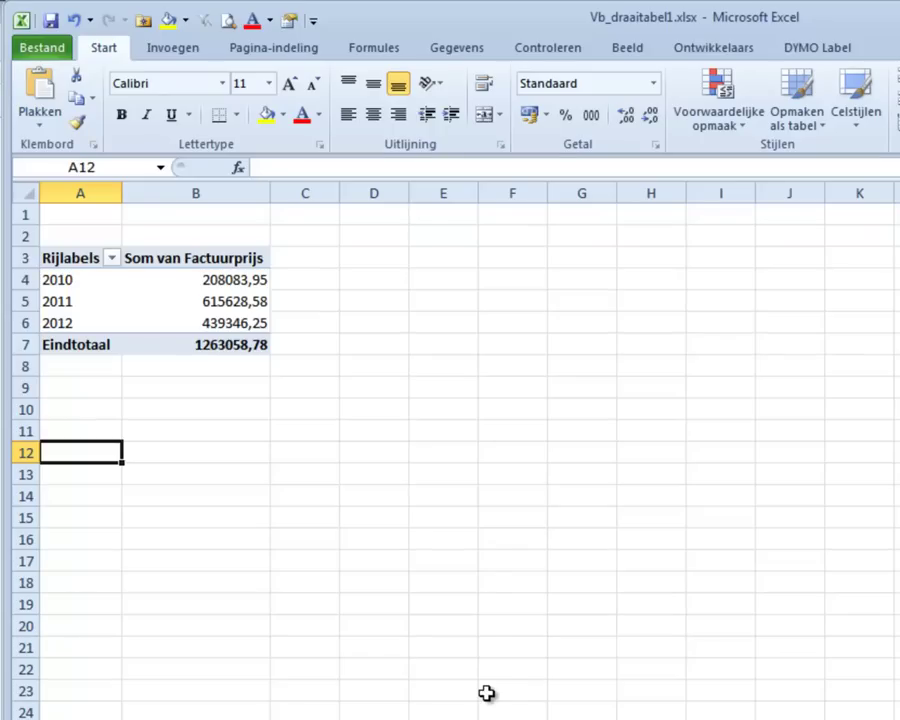
# Add quarters to the date grouping and move the quarters Kwrt1–Kwrt4 into the columns
pyautogui.click(235, 300)
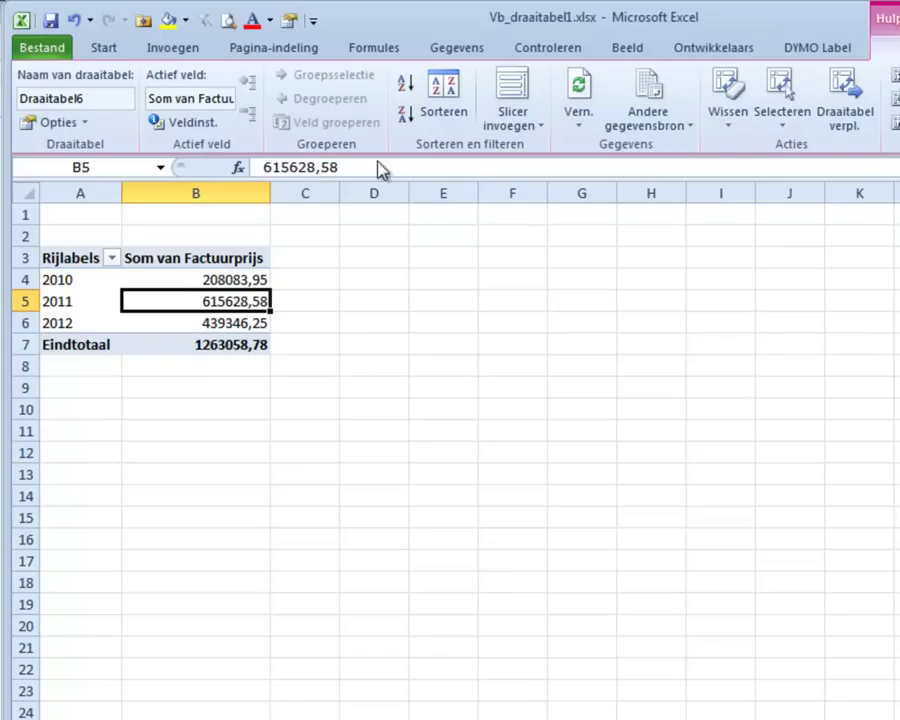
pyautogui.click(44, 300)
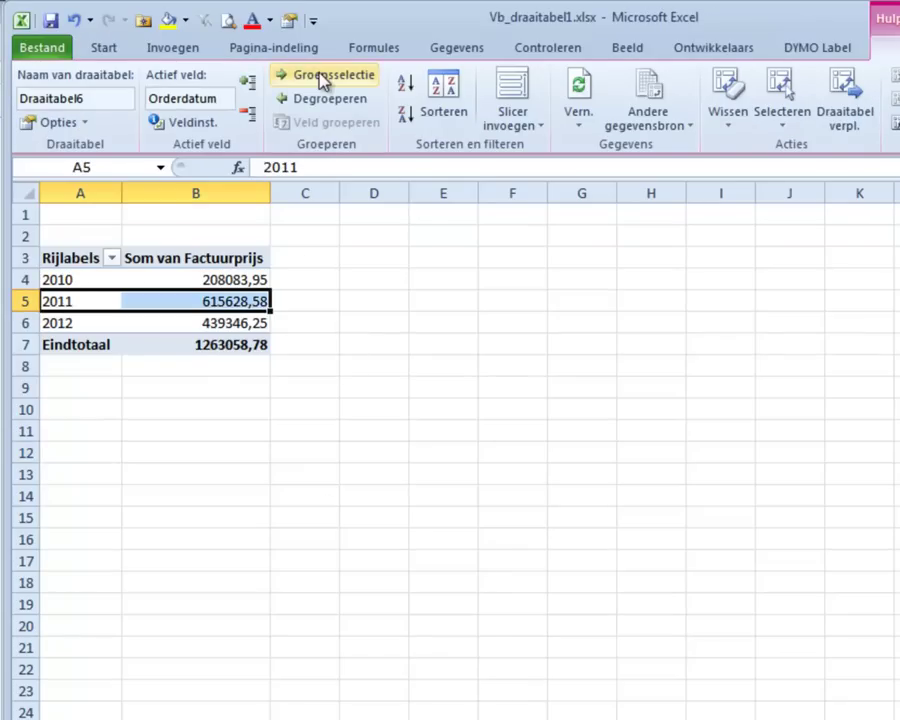
pyautogui.click(322, 78)
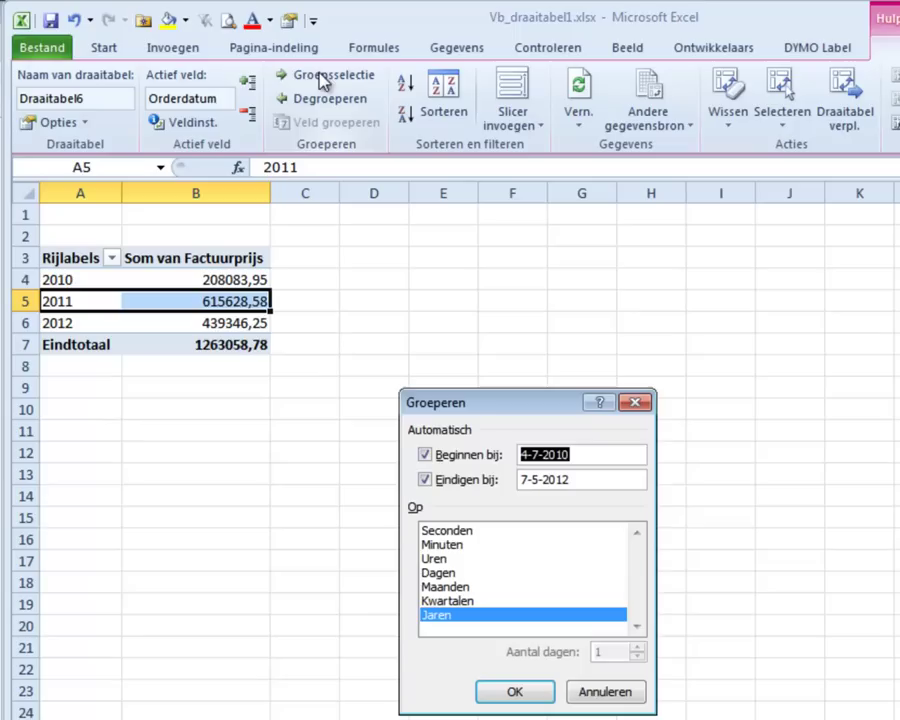
pyautogui.click(430, 601)
pyautogui.click(490, 690)
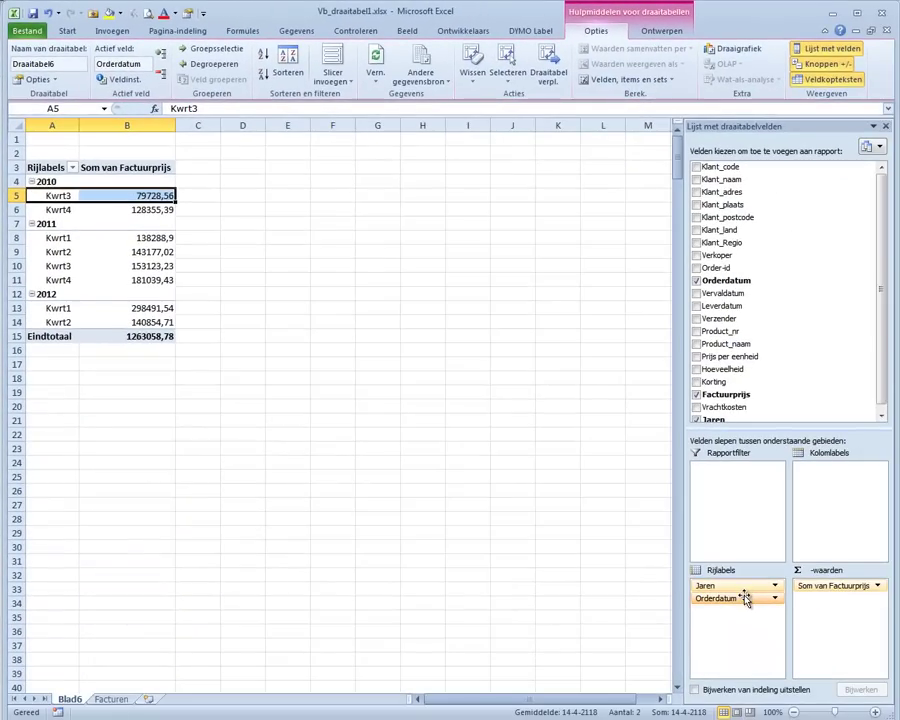
pyautogui.moveTo(745, 598); pyautogui.dragTo(838, 507)
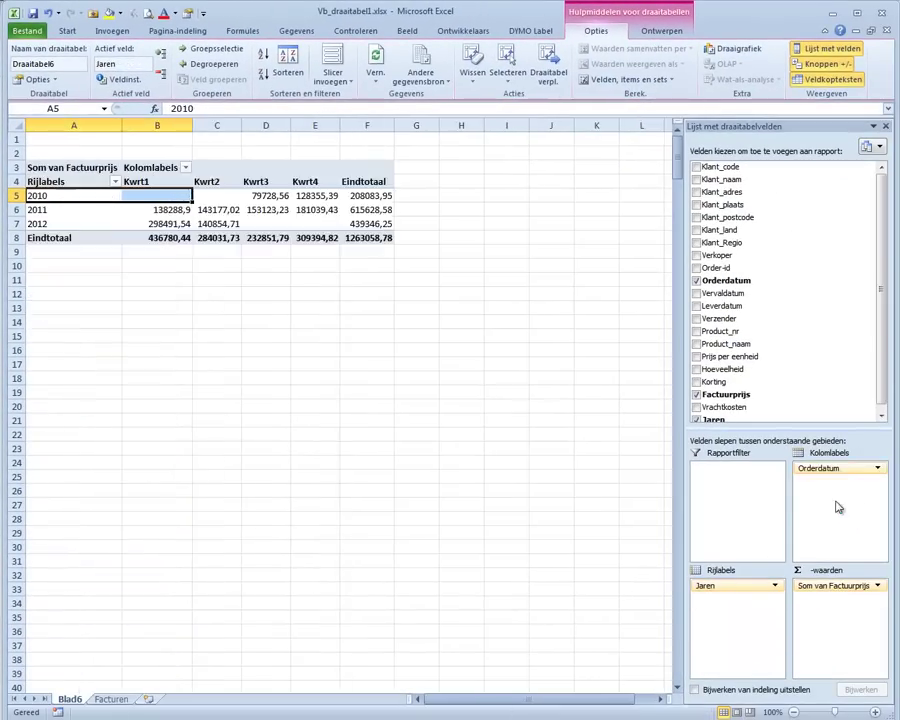
pyautogui.click(175, 210)
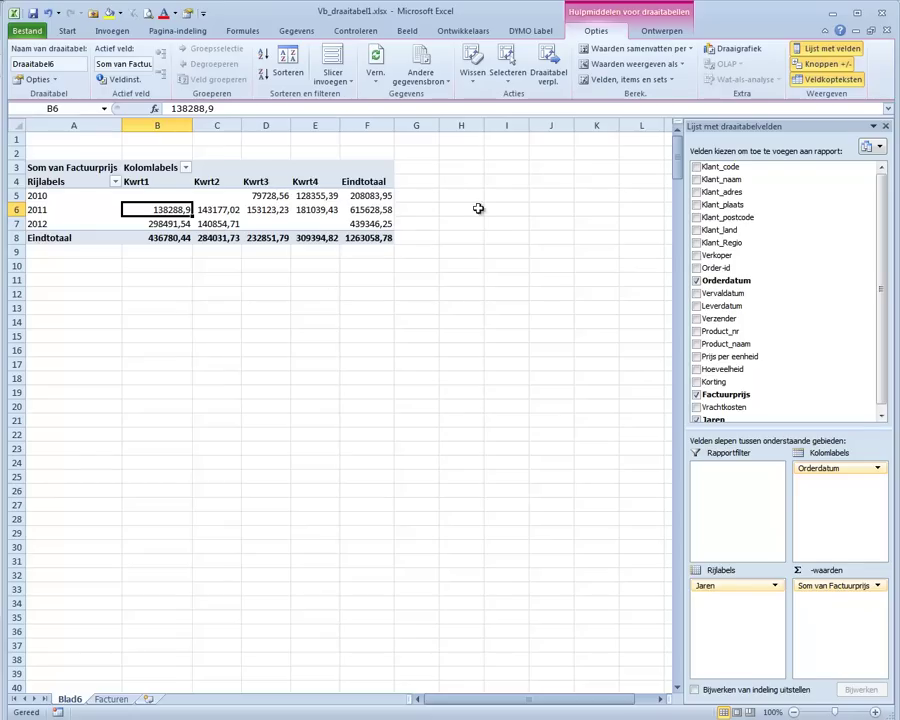
# Insert a clustered column pivot chart of the quarterly totals for 2010–2012
pyautogui.click(724, 52)
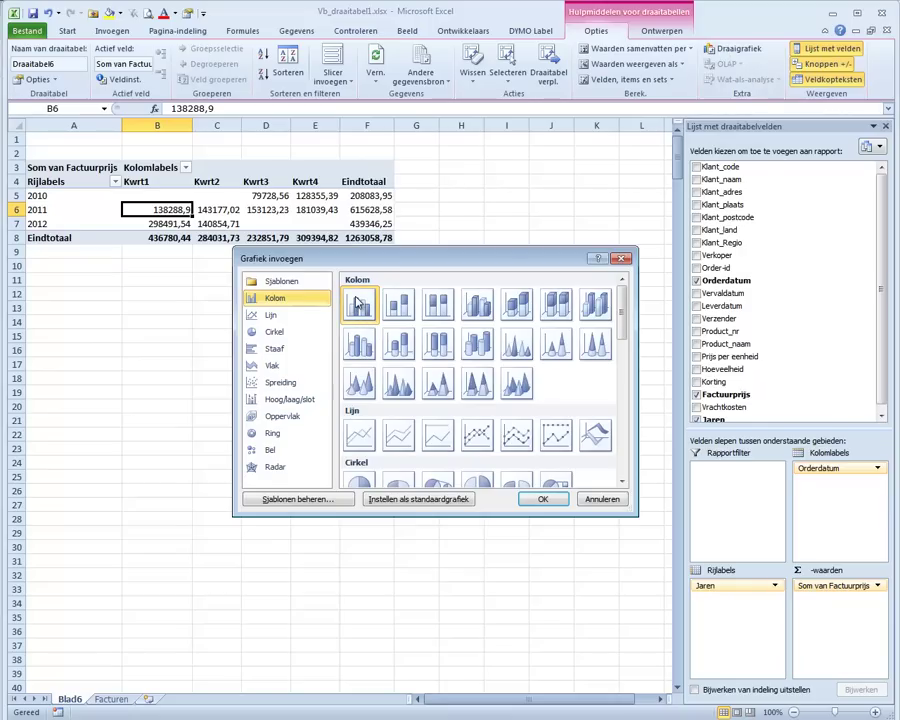
pyautogui.click(540, 498)
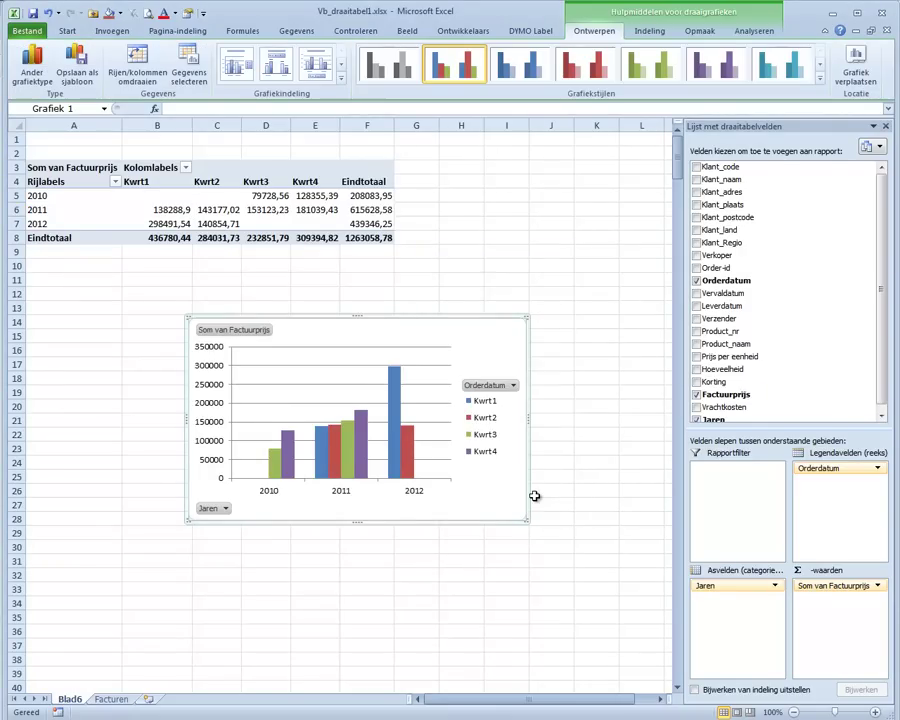
pyautogui.moveTo(260, 215)
# From the Facturen sheet, insert a second pivot table on a new sheet Blad7
pyautogui.click(117, 700)
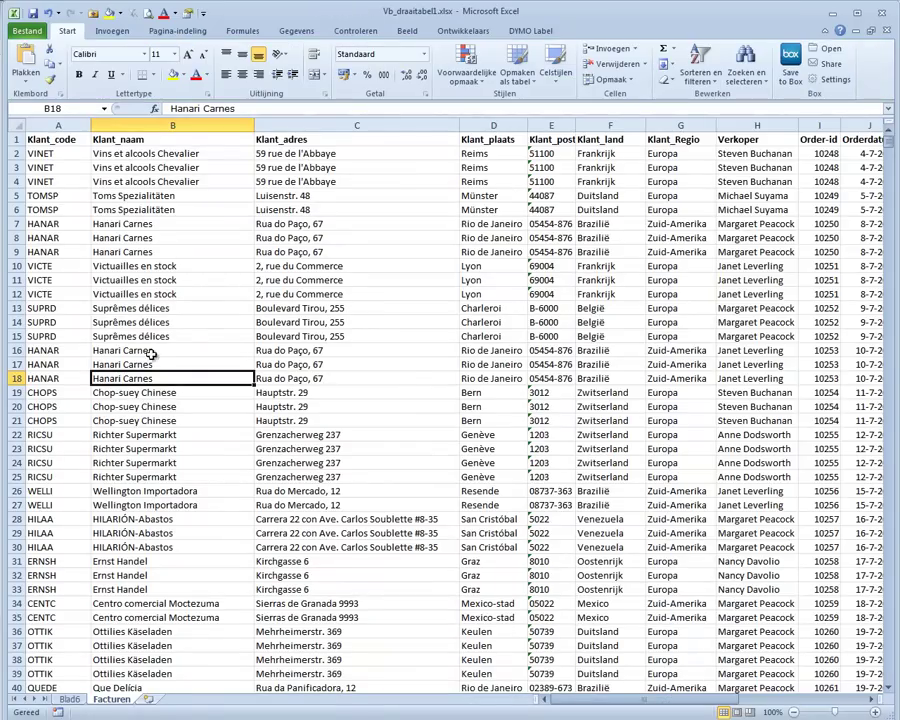
pyautogui.click(170, 323)
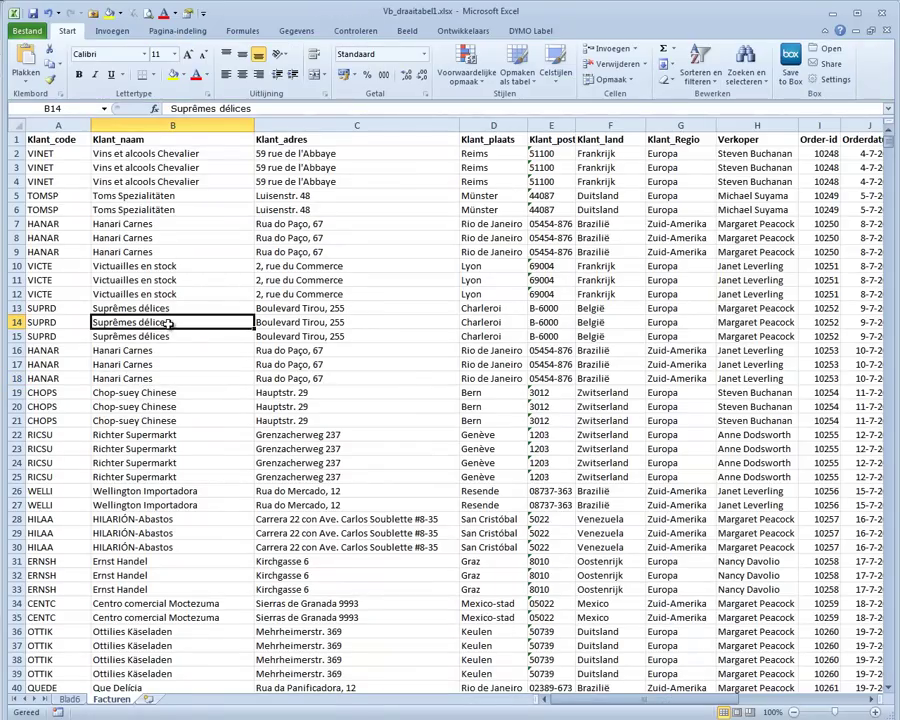
pyautogui.click(100, 31)
pyautogui.click(17, 55)
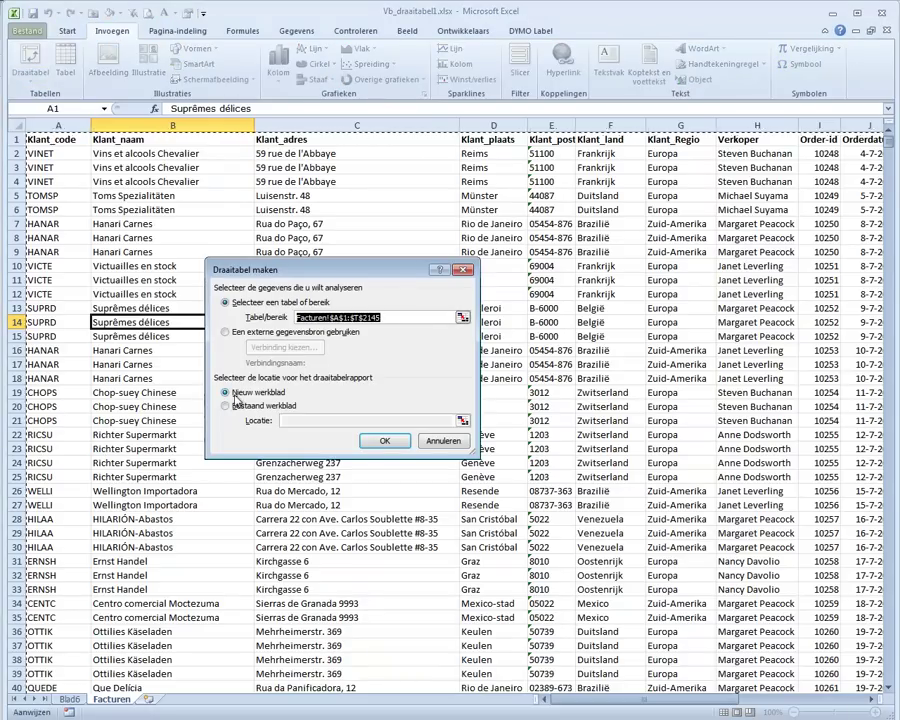
pyautogui.click(379, 440)
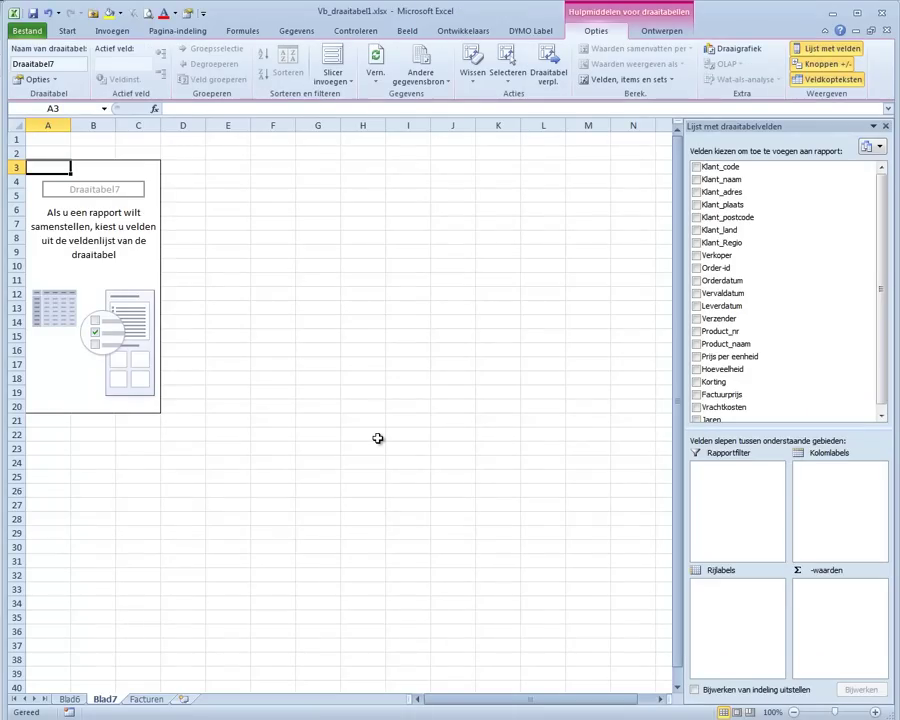
# Show Klant_land as rows and count Klant_naam as values, totalling 2144
pyautogui.click(697, 231)
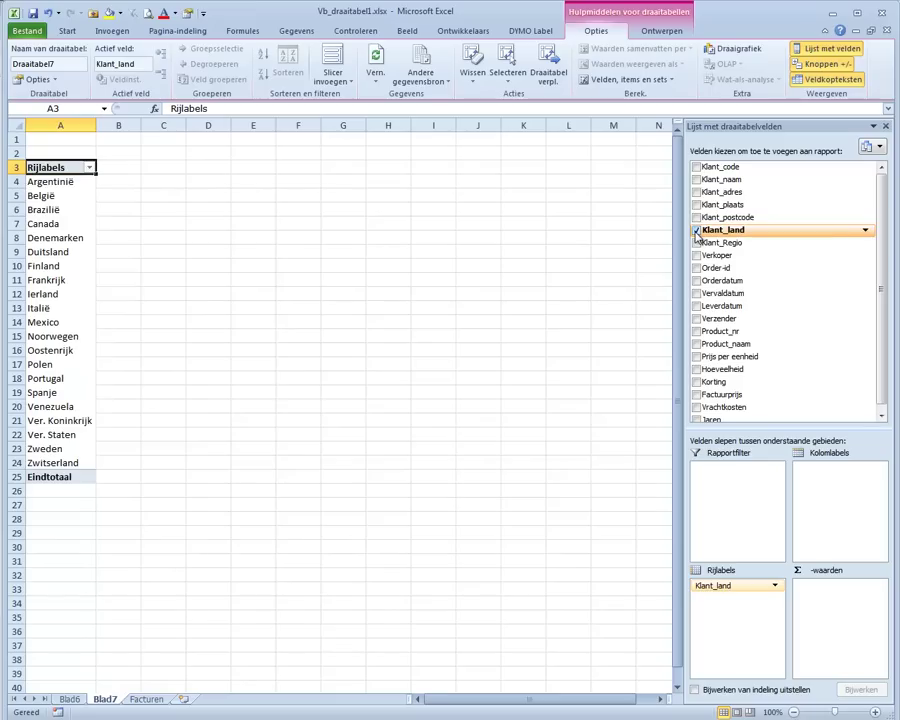
pyautogui.click(697, 180)
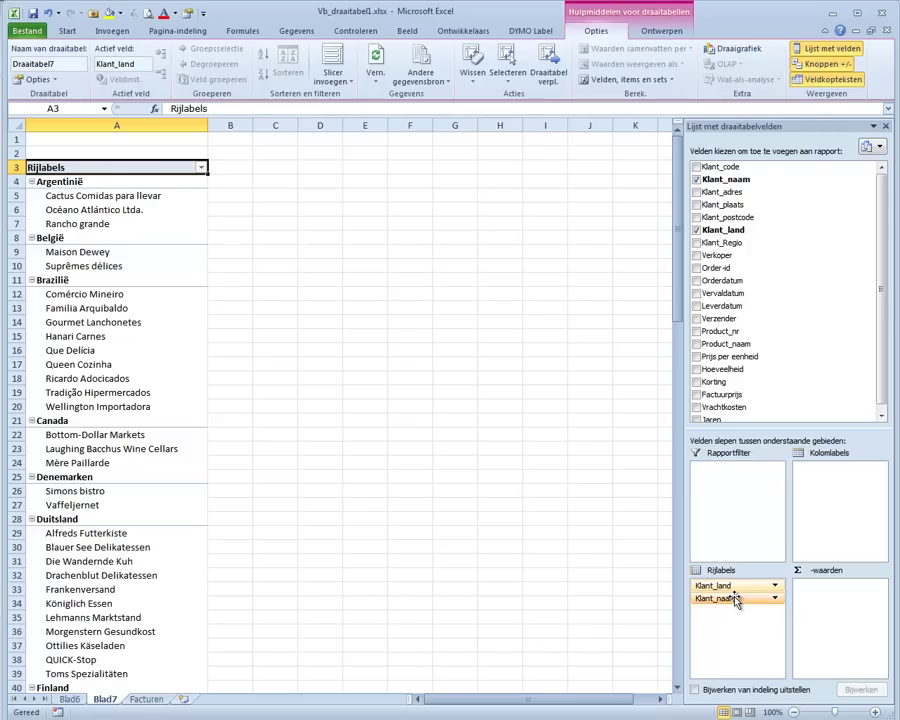
pyautogui.moveTo(735, 600)
pyautogui.mouseDown()
pyautogui.moveTo(838, 597)
pyautogui.moveTo(830, 588)
pyautogui.mouseUp()
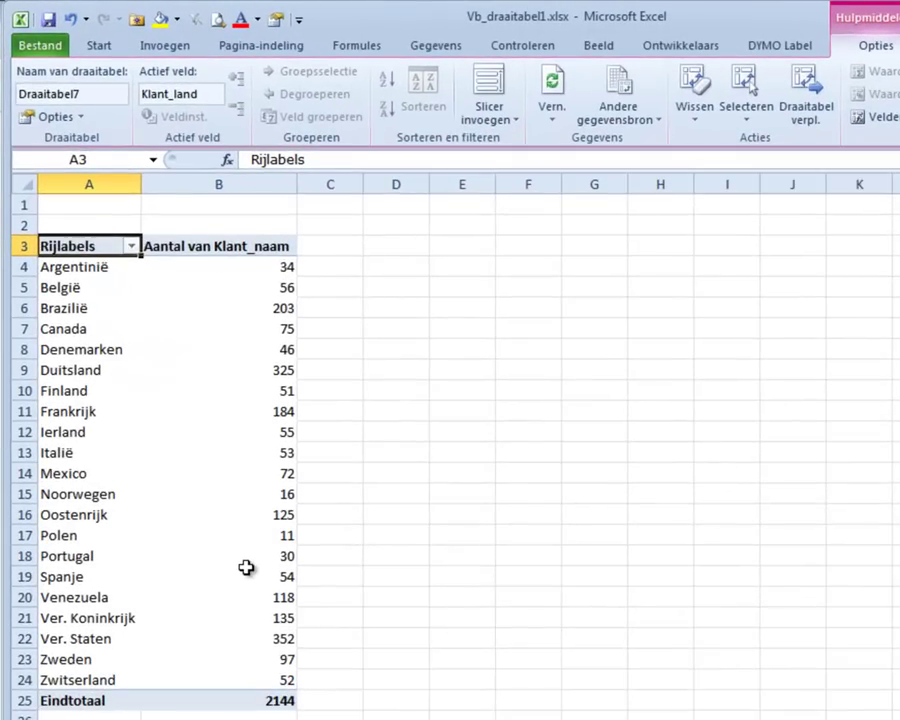
pyautogui.moveTo(246, 567)
pyautogui.click(132, 247)
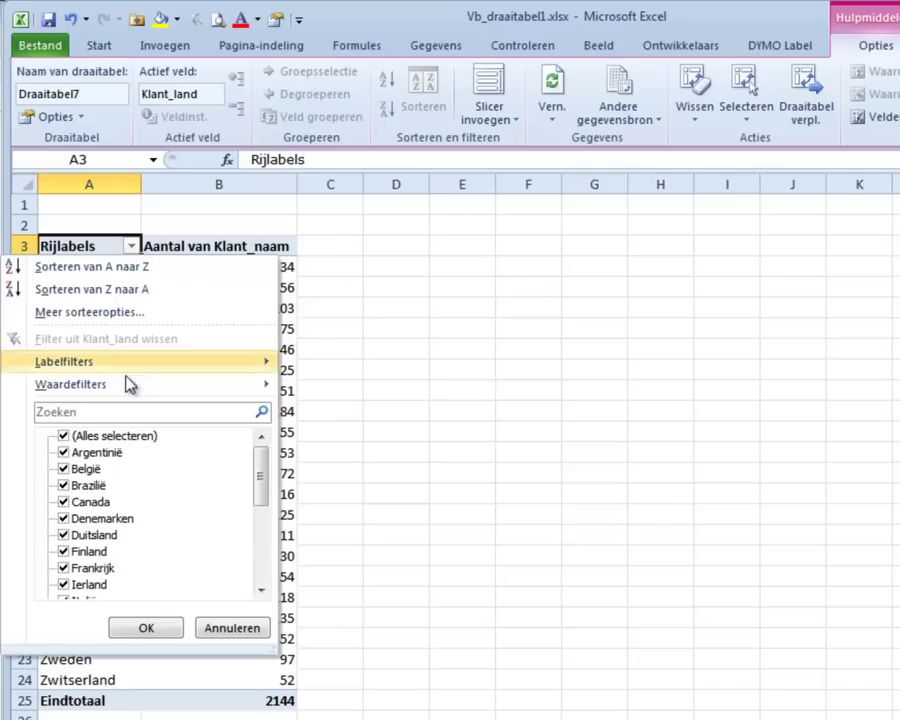
pyautogui.click(63, 485)
pyautogui.click(63, 535)
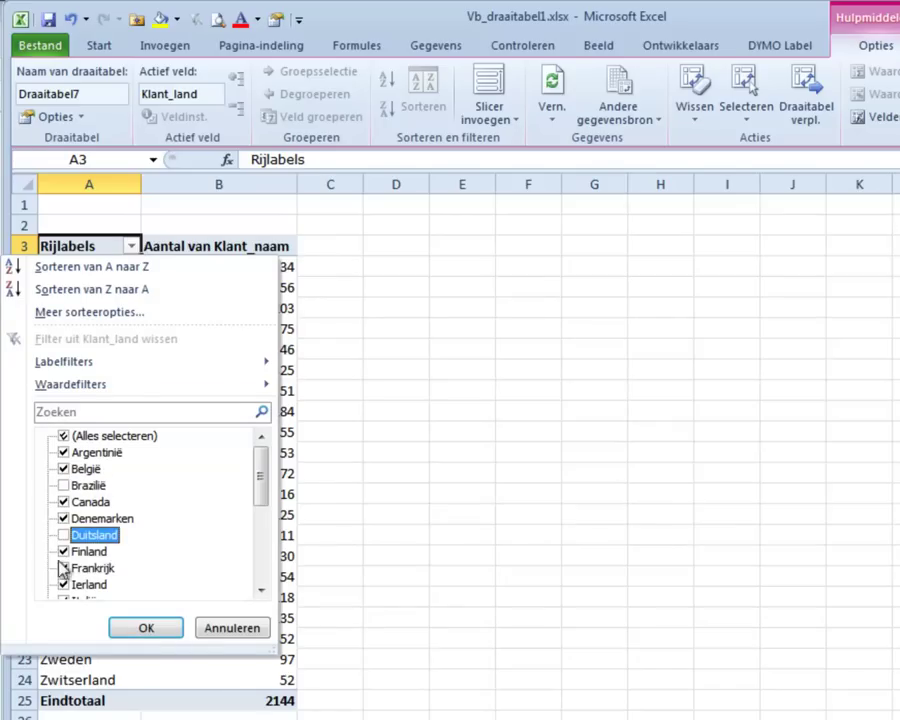
pyautogui.click(63, 568)
pyautogui.scroll(-2, 68, 580)
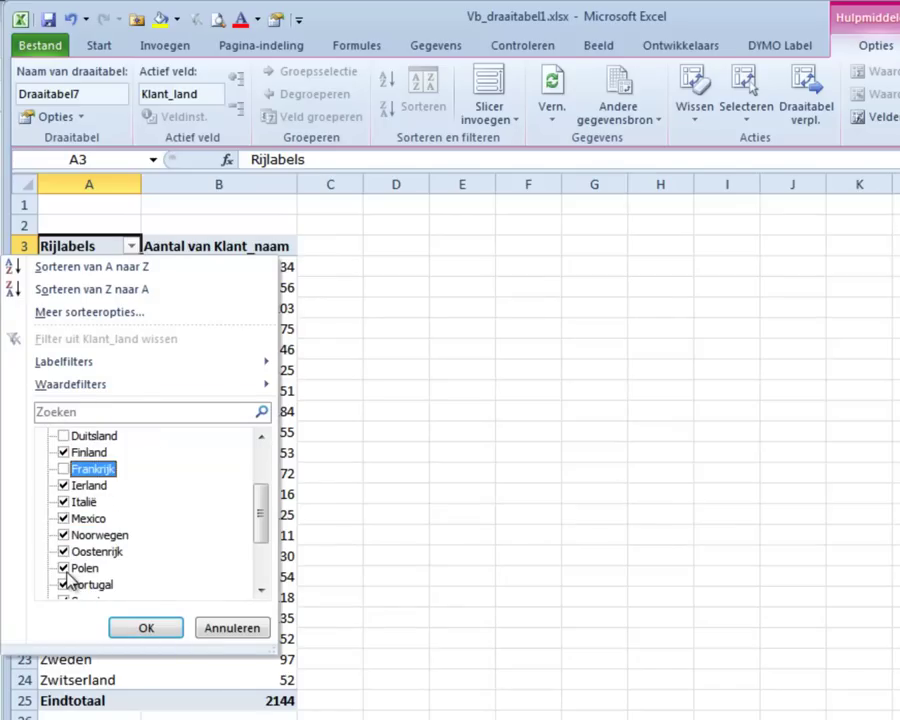
pyautogui.click(63, 551)
pyautogui.click(140, 630)
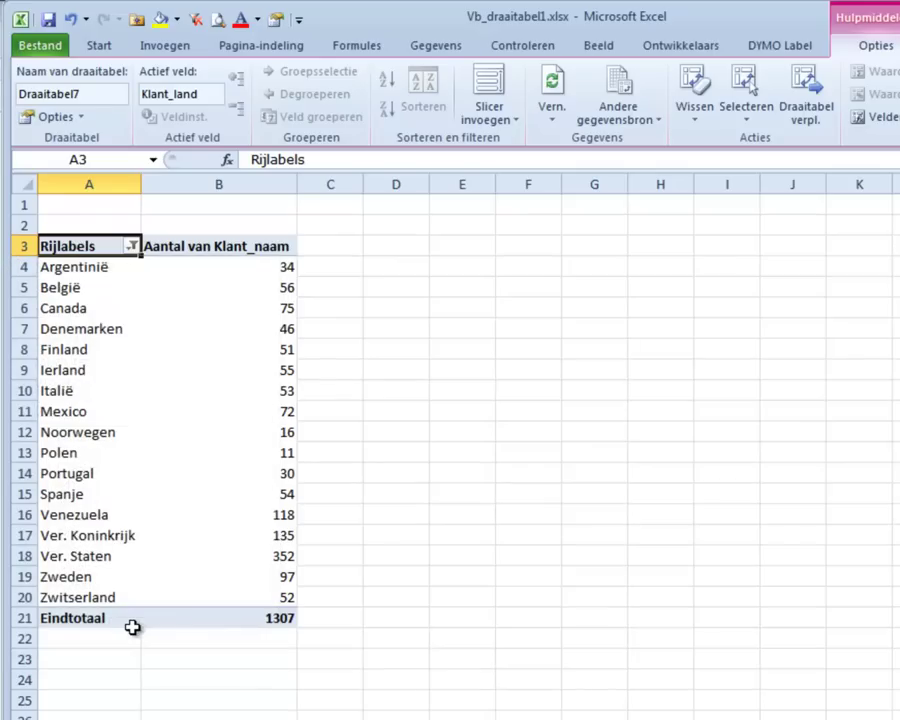
pyautogui.click(132, 248)
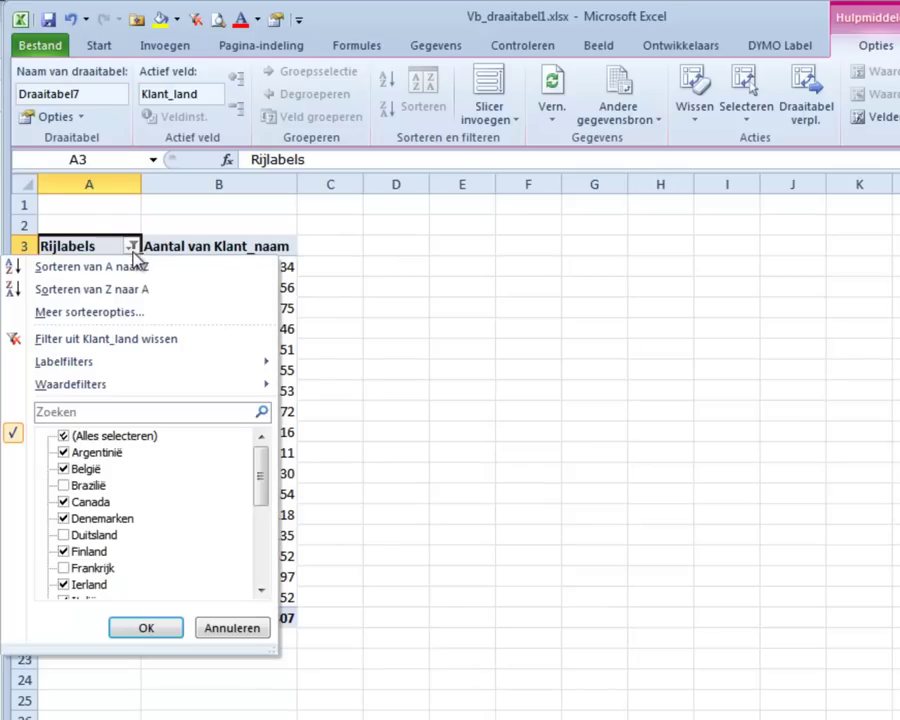
pyautogui.click(128, 341)
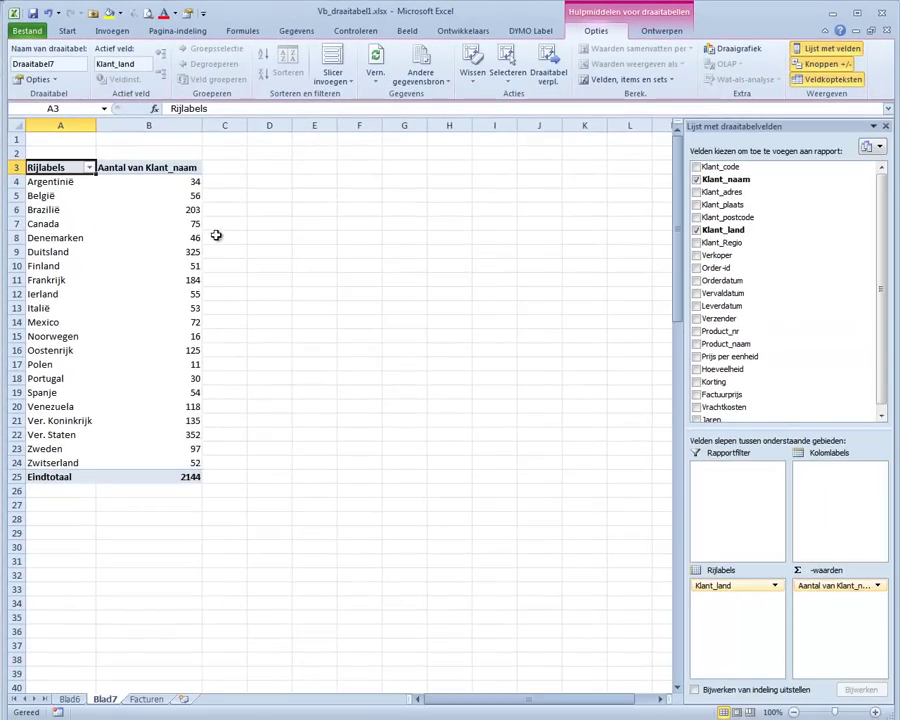
pyautogui.click(697, 243)
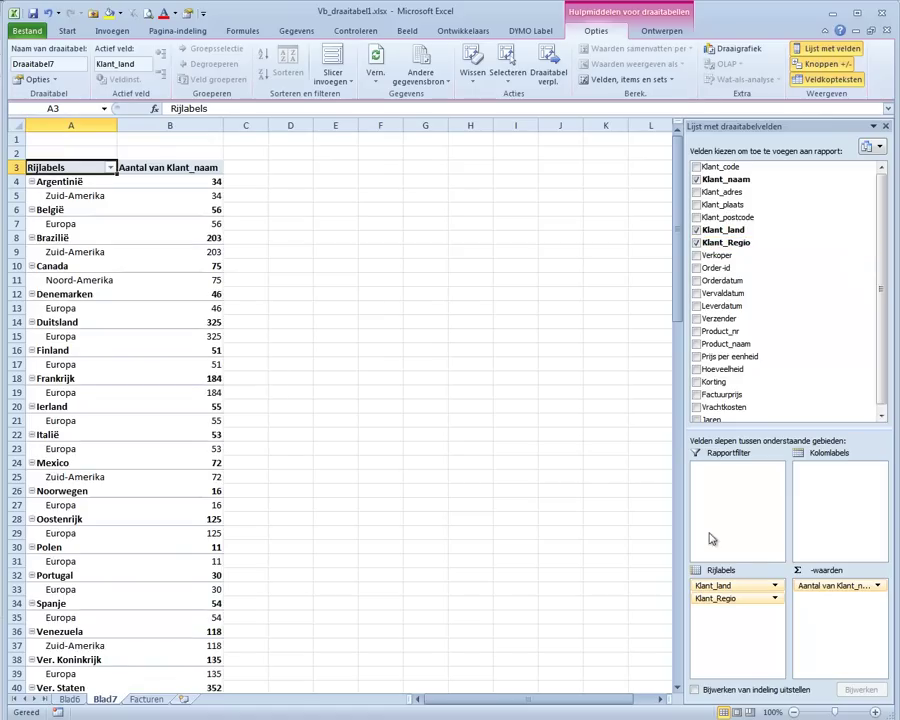
pyautogui.moveTo(722, 599); pyautogui.dragTo(722, 587)
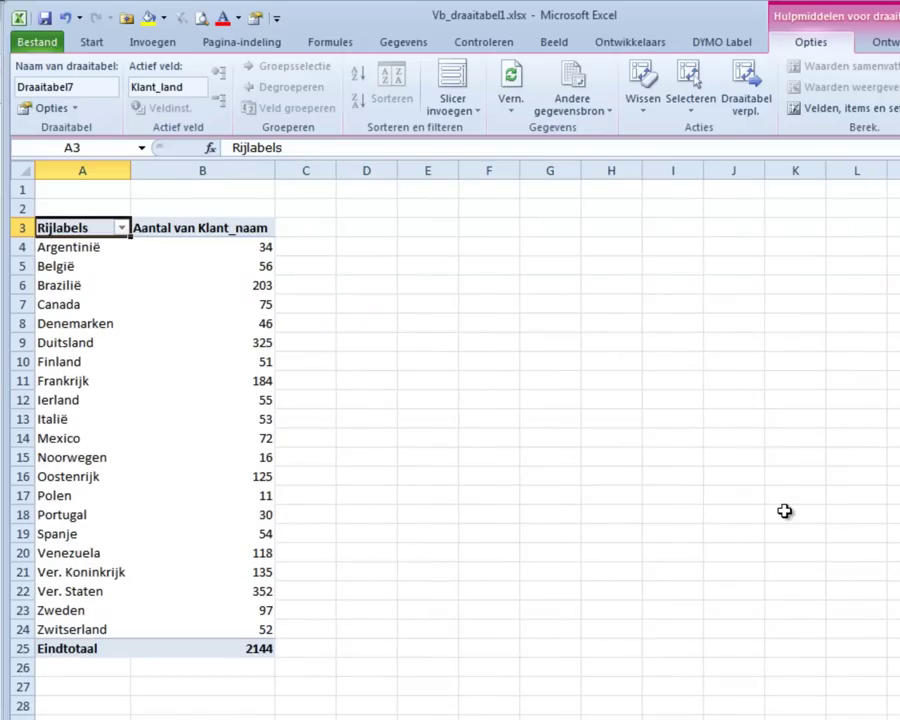
# Insert a Klant_Regio slicer and move it up beside the pivot table
pyautogui.click(453, 109)
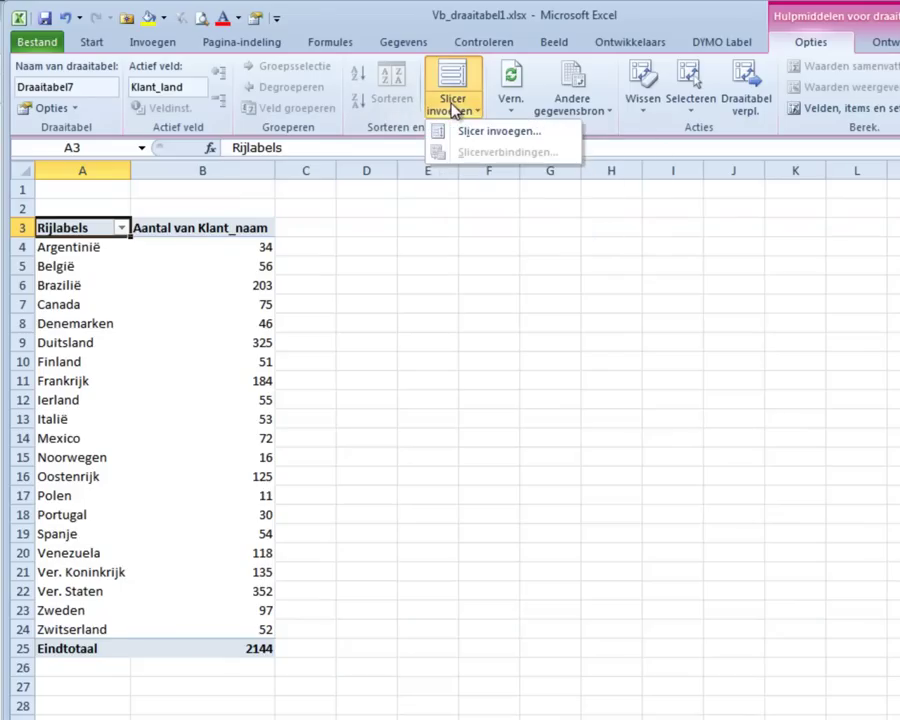
pyautogui.click(468, 136)
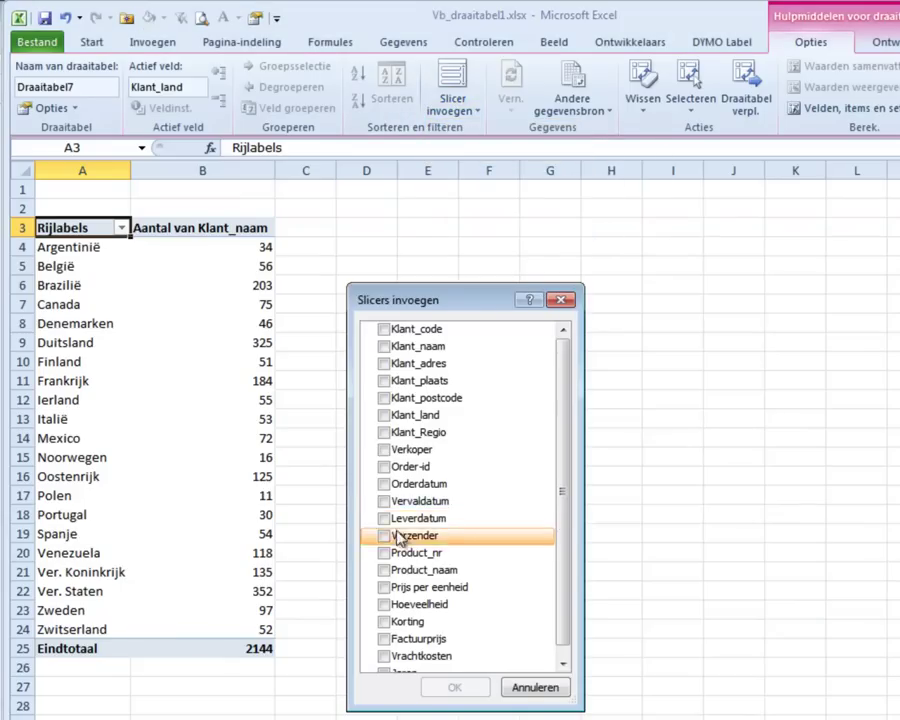
pyautogui.click(384, 435)
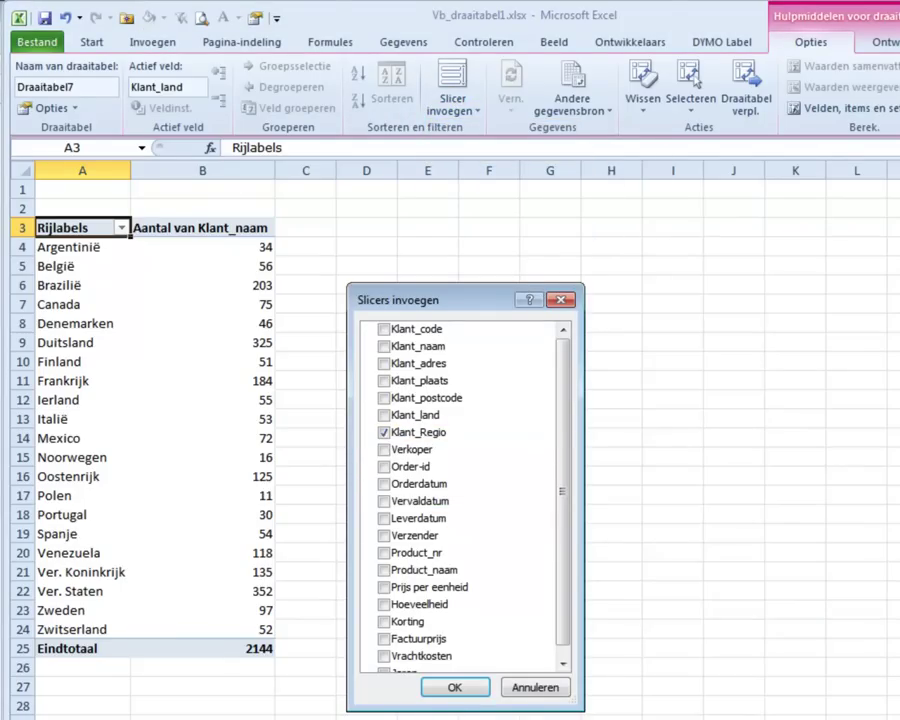
pyautogui.click(453, 687)
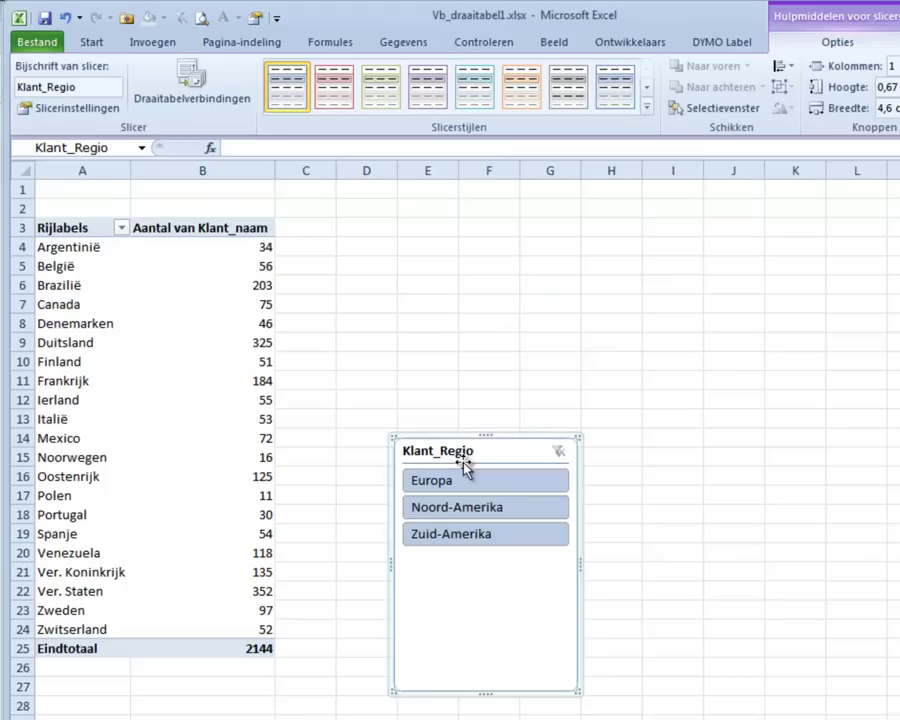
pyautogui.moveTo(457, 434); pyautogui.dragTo(404, 268)
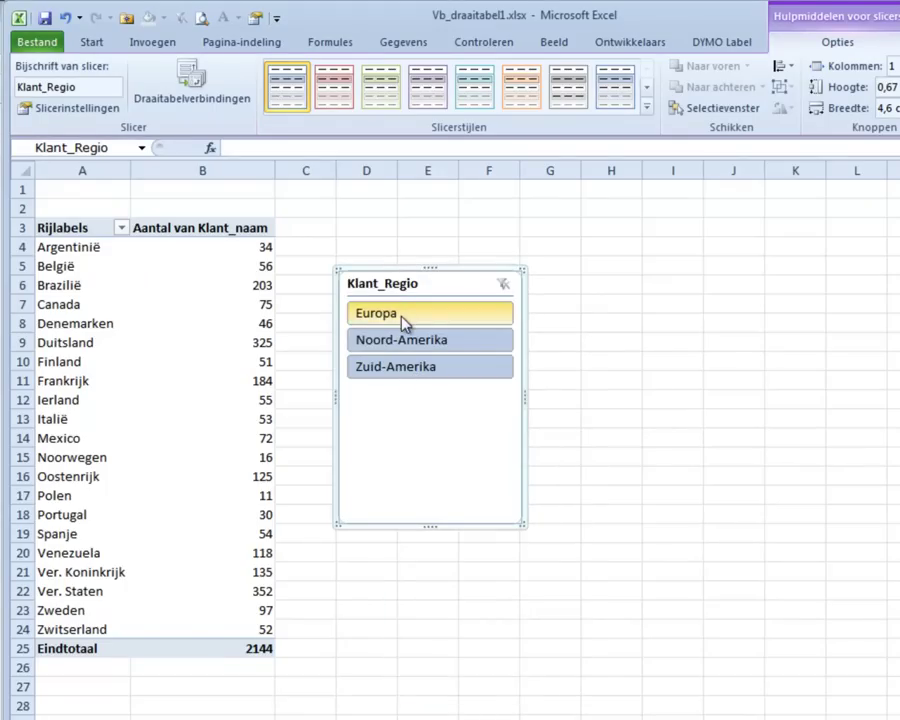
# Filter the pivot to Europa, then Zuid-Amerika, and clear the region filter again
pyautogui.click(403, 320)
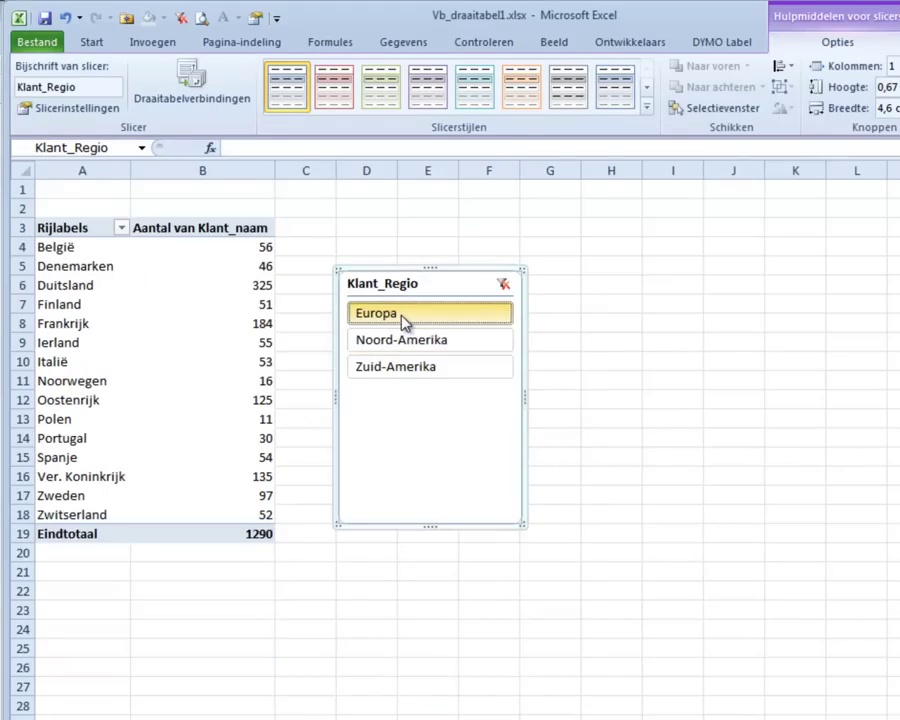
pyautogui.click(389, 376)
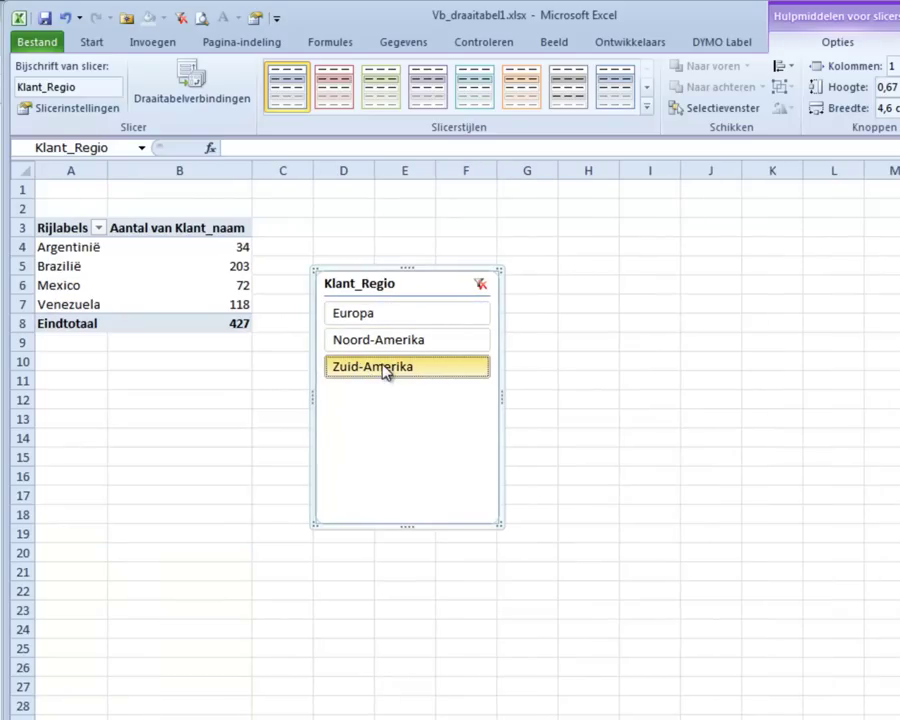
pyautogui.click(480, 285)
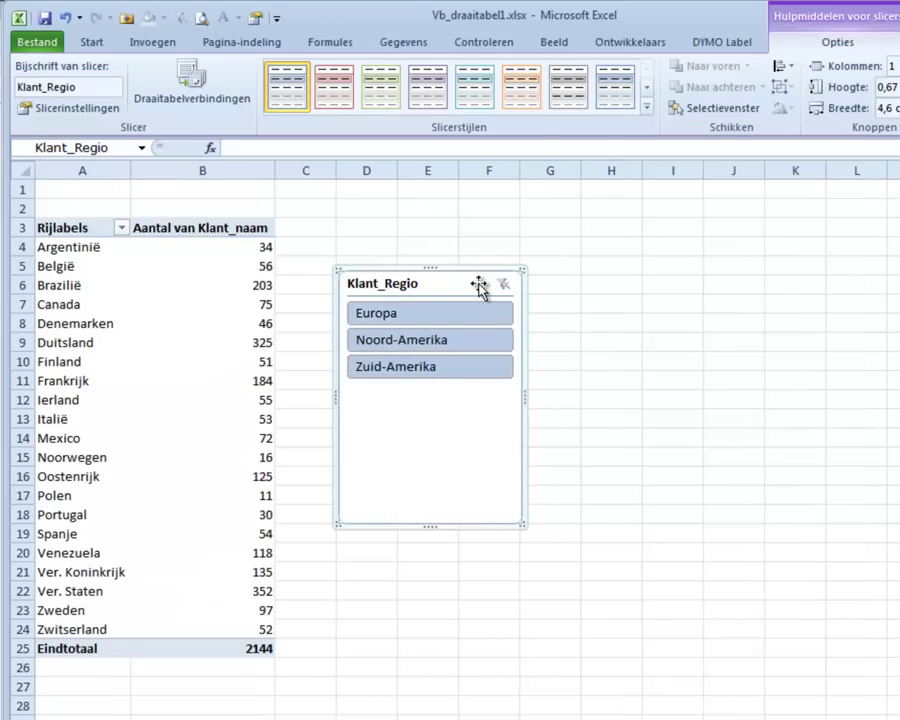